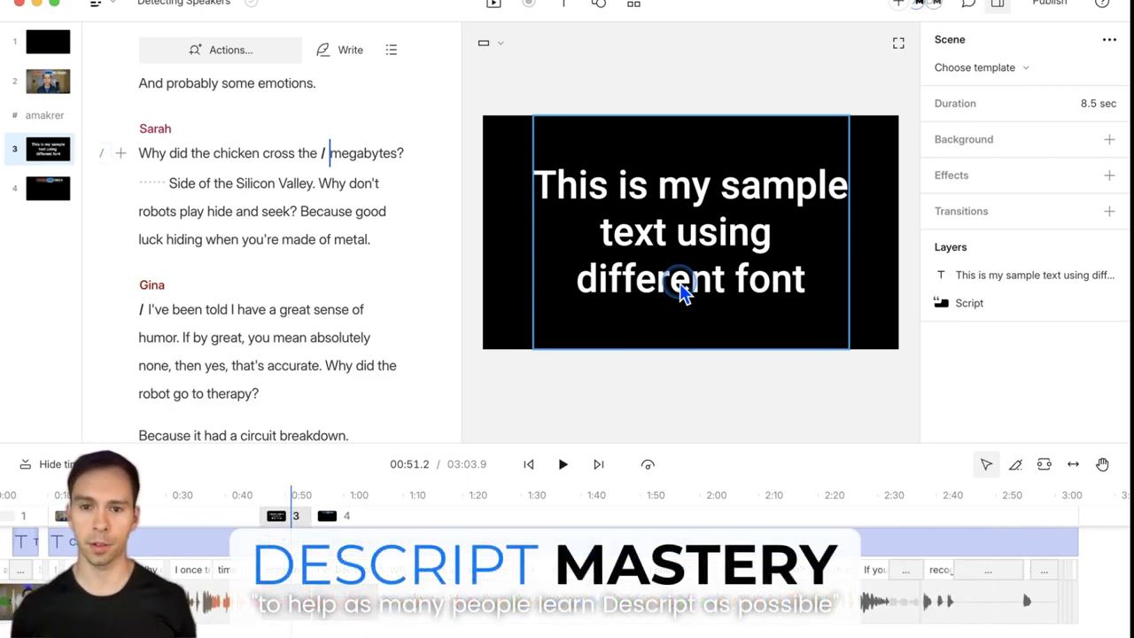
- Select the sample text layer and browse the font list in Text properties
click(690, 282)
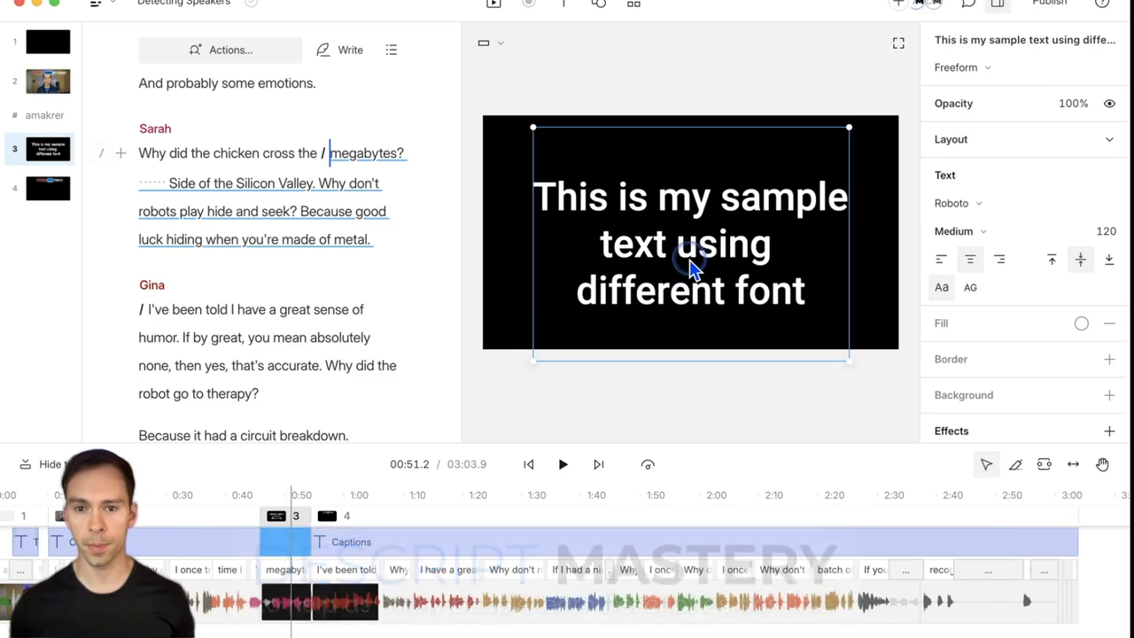
click(978, 209)
scroll(1027, 382, down, 2)
scroll(1025, 394, down, 5)
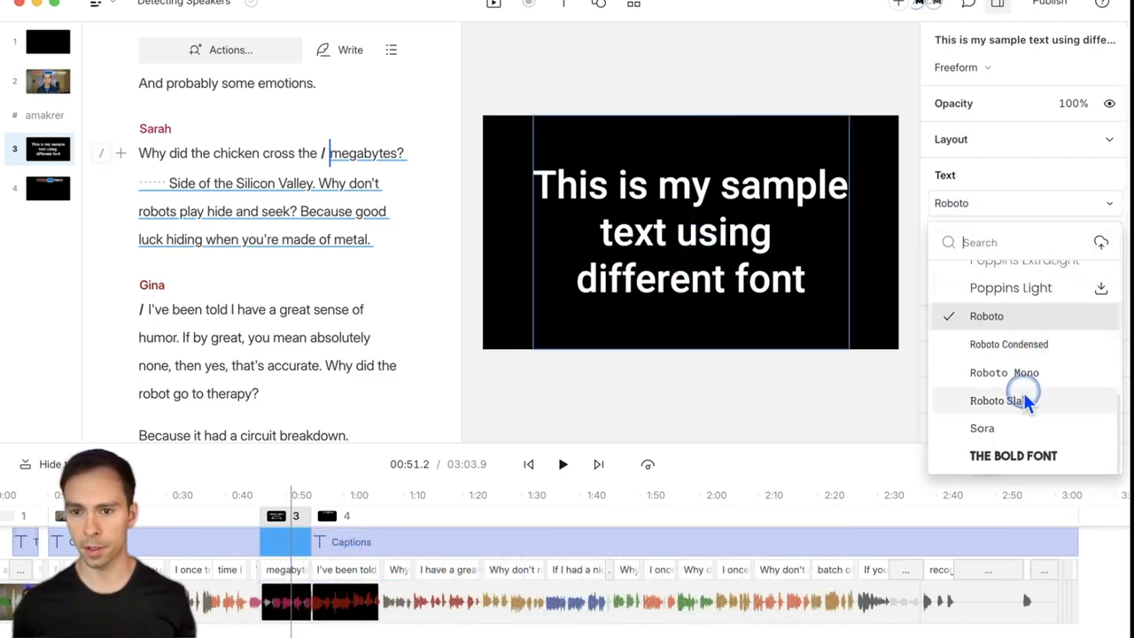
scroll(1023, 386, up, 6)
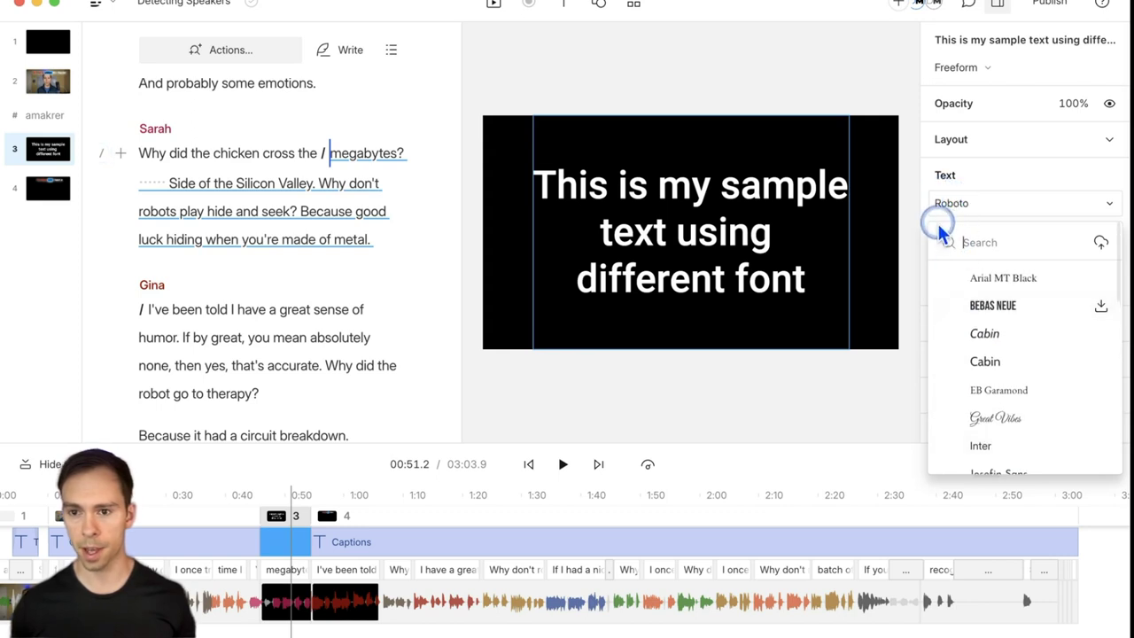
- Try several entries in the font list, leaving the sample text in Roboto
click(989, 310)
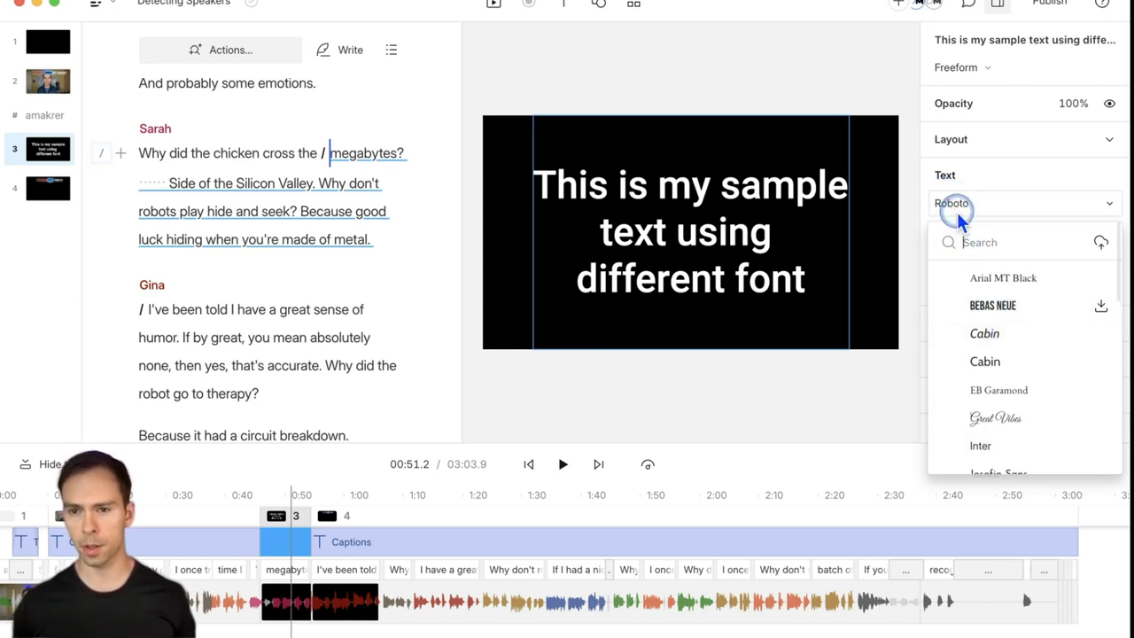
click(1015, 305)
click(1010, 276)
click(1025, 338)
click(1003, 291)
click(1017, 332)
click(1017, 335)
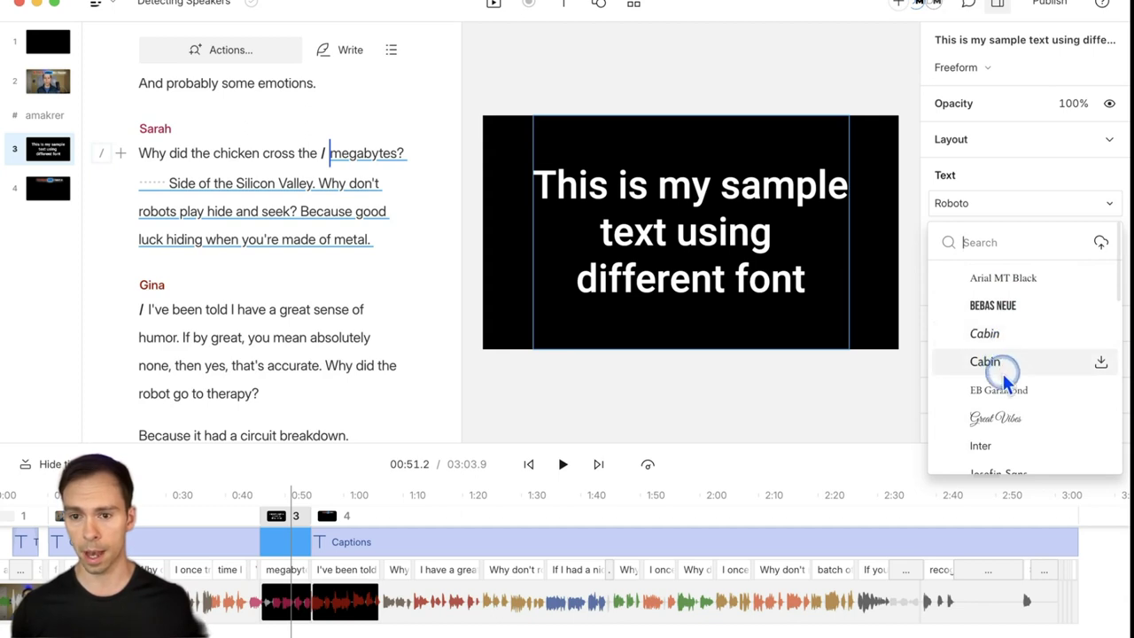
scroll(1019, 416, down, 5)
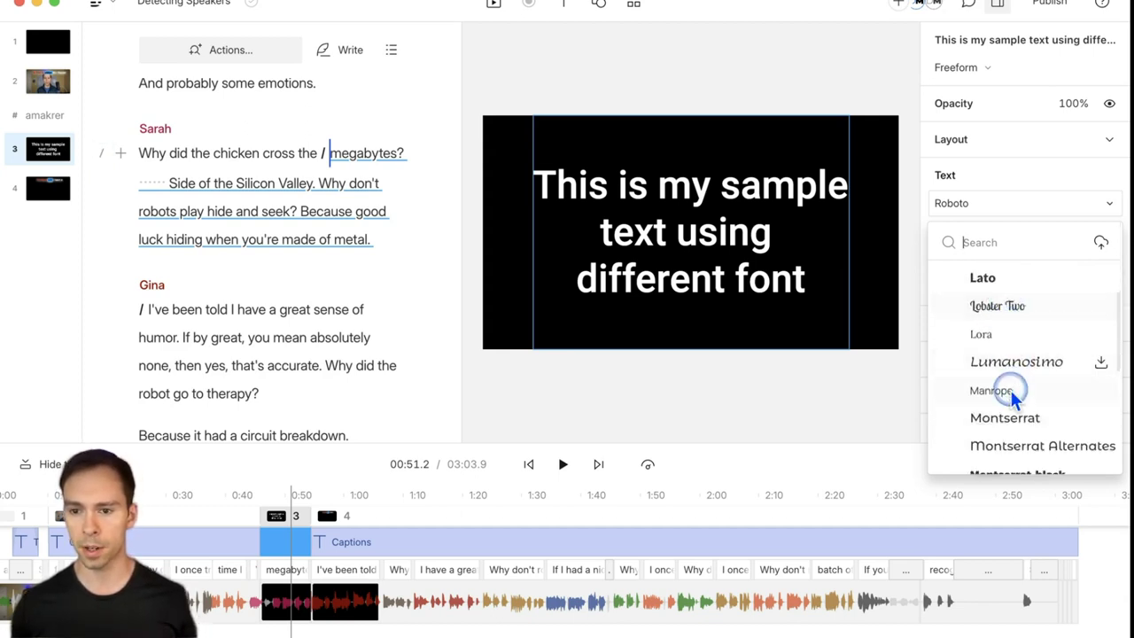
scroll(1001, 333, up, 5)
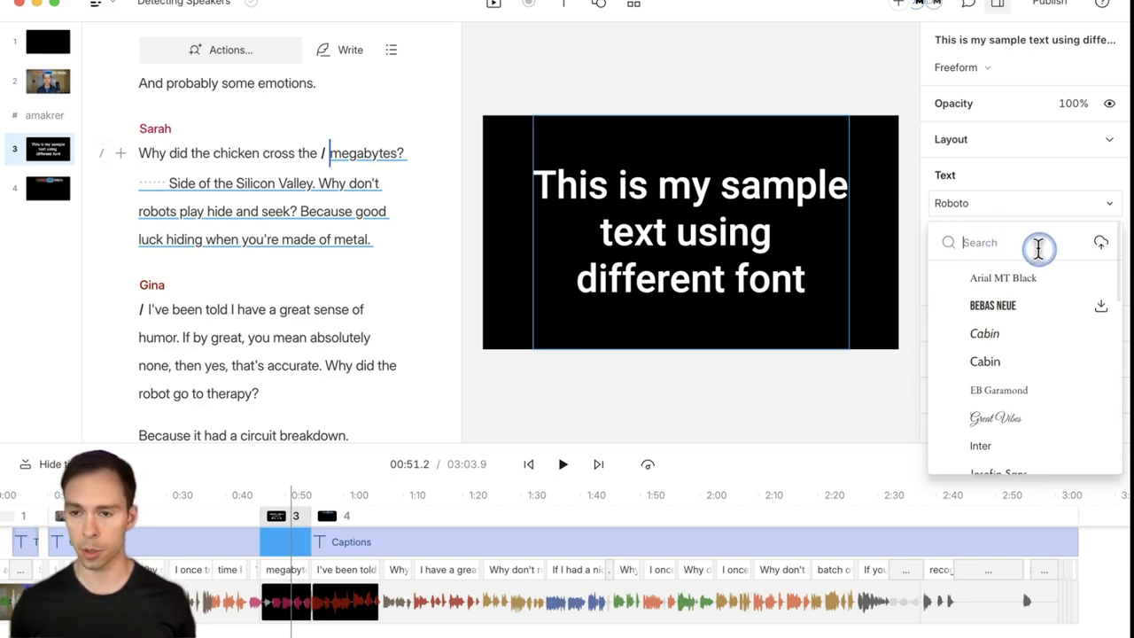
- In the add-fonts dialog, try a 'montse' Google font search, then browse Google Fonts
click(1099, 243)
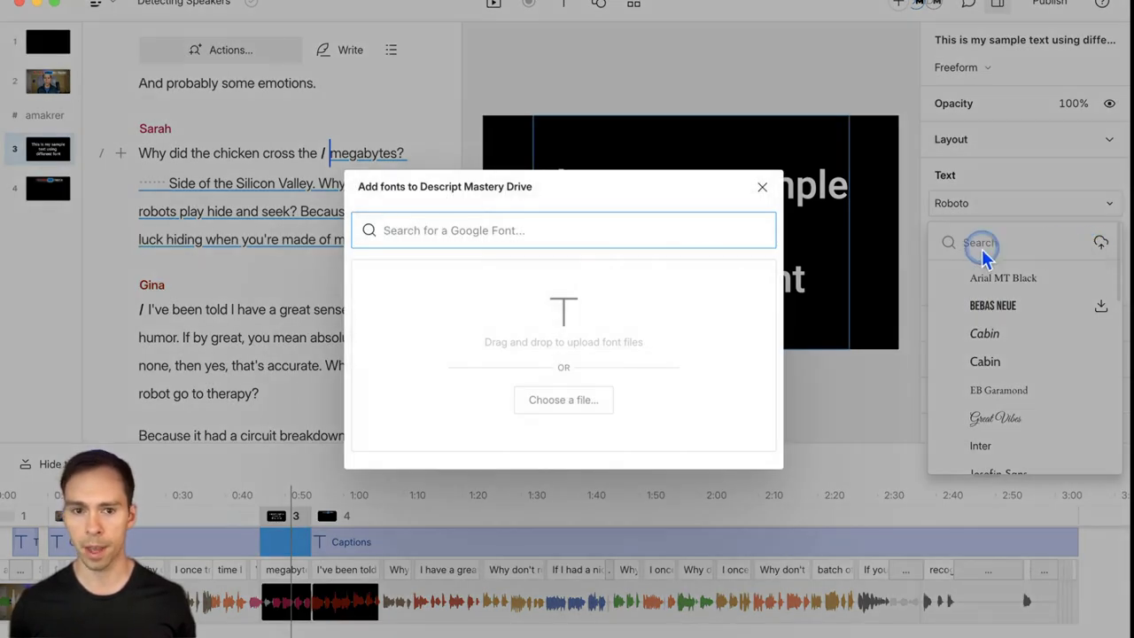
click(447, 234)
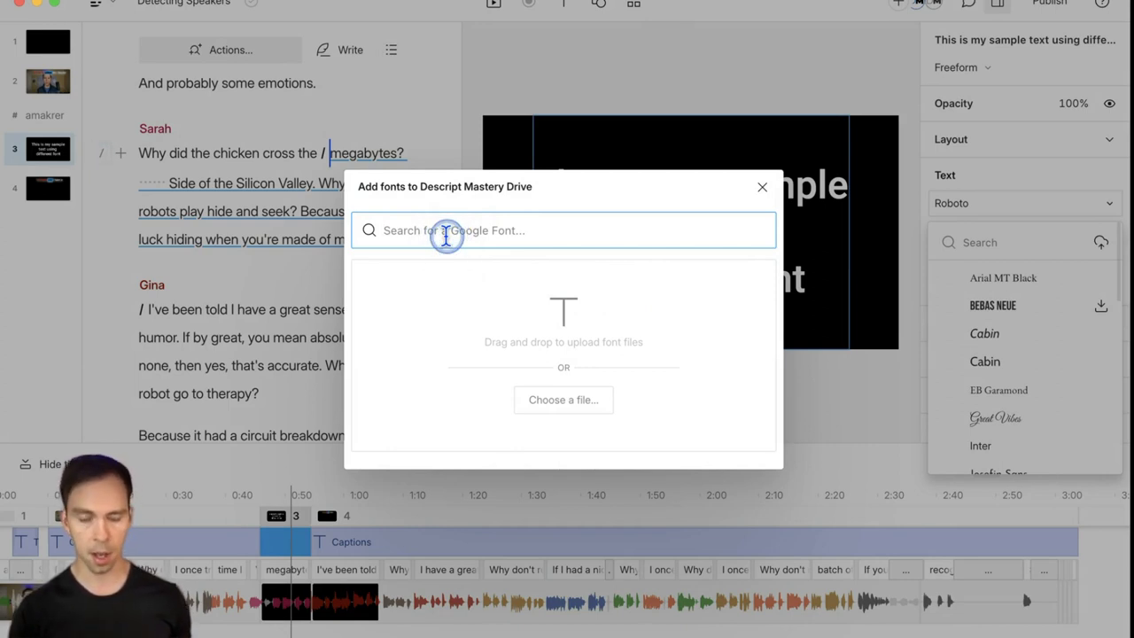
text(montserrat)
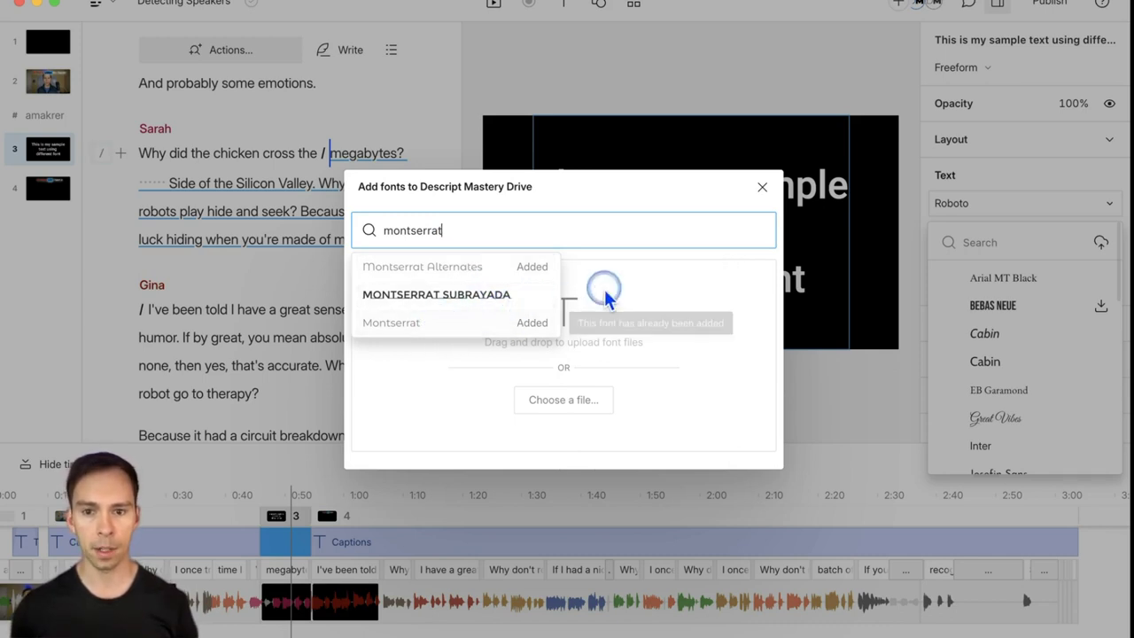
click(647, 245)
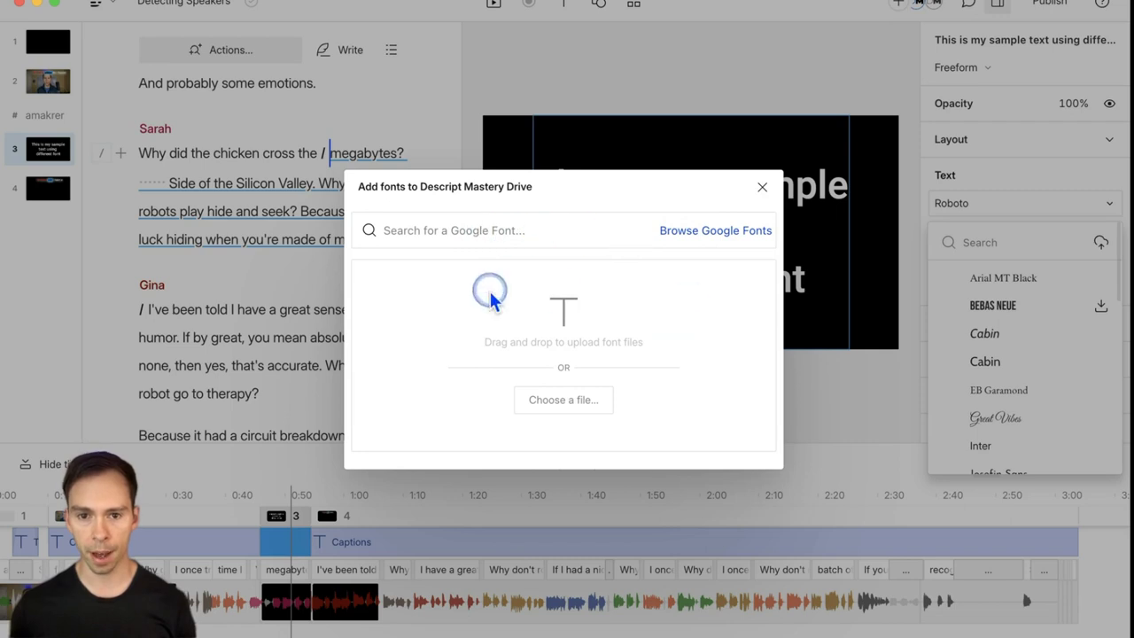
click(691, 237)
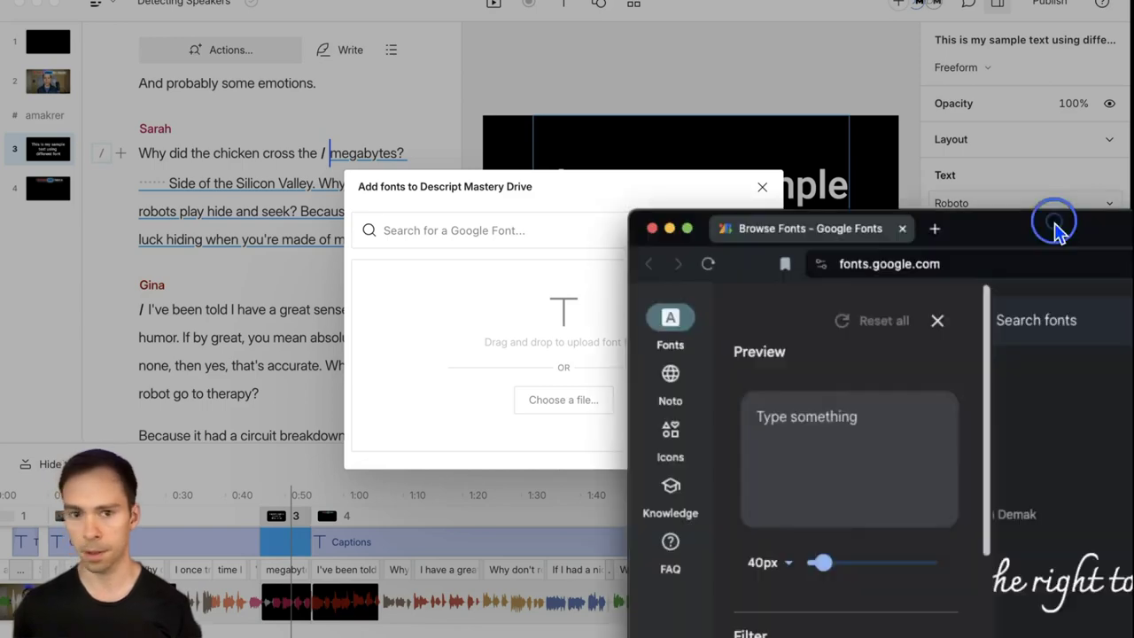
- Move the Google Fonts window to the top, close Filters, and scroll the catalogue to Hind
drag(1050, 227, 434, 9)
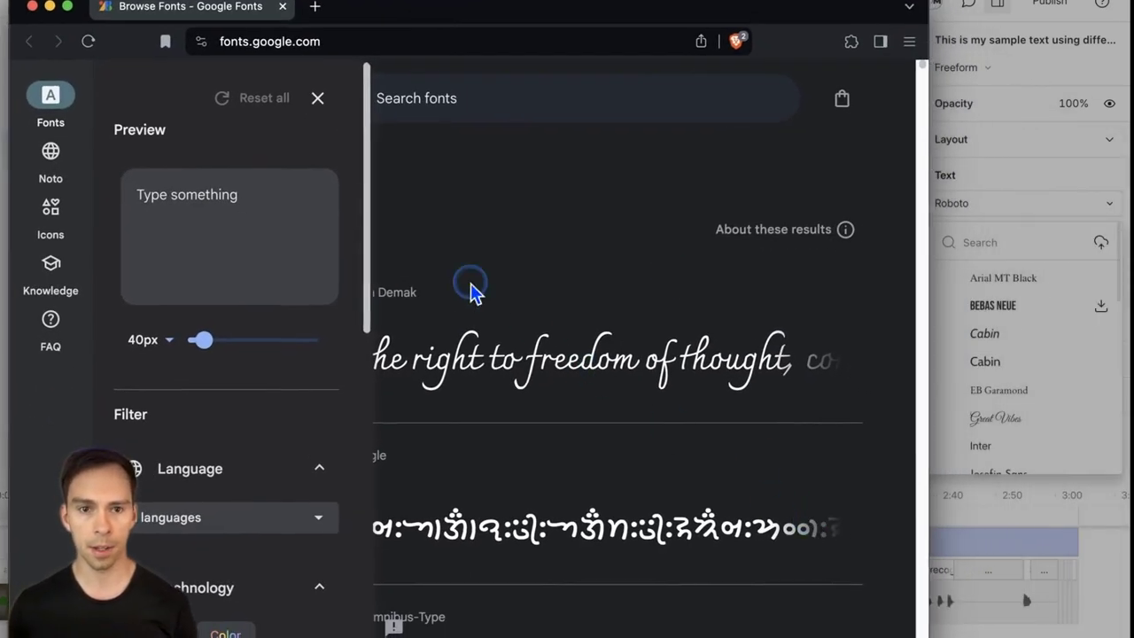
click(317, 98)
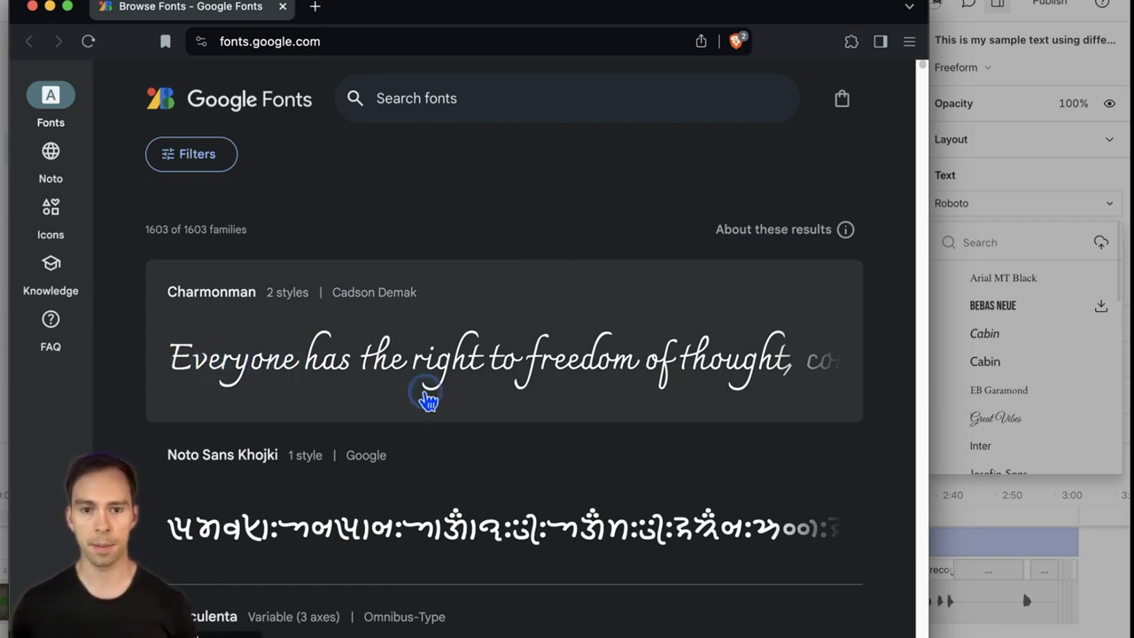
scroll(496, 408, down, 1)
scroll(496, 408, down, 5)
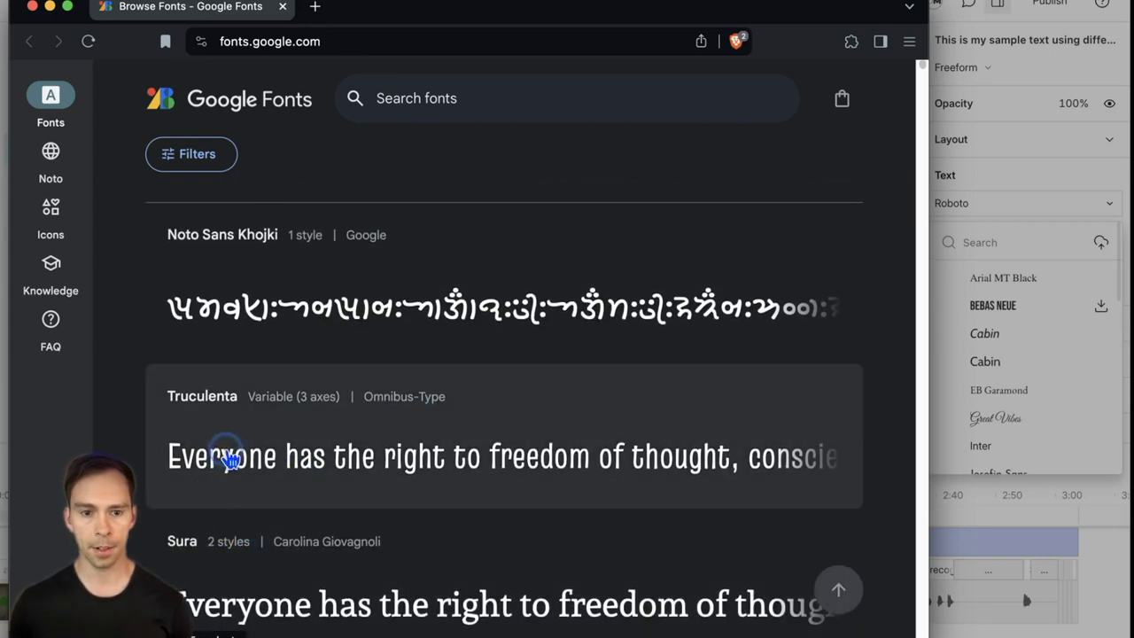
scroll(519, 455, down, 7)
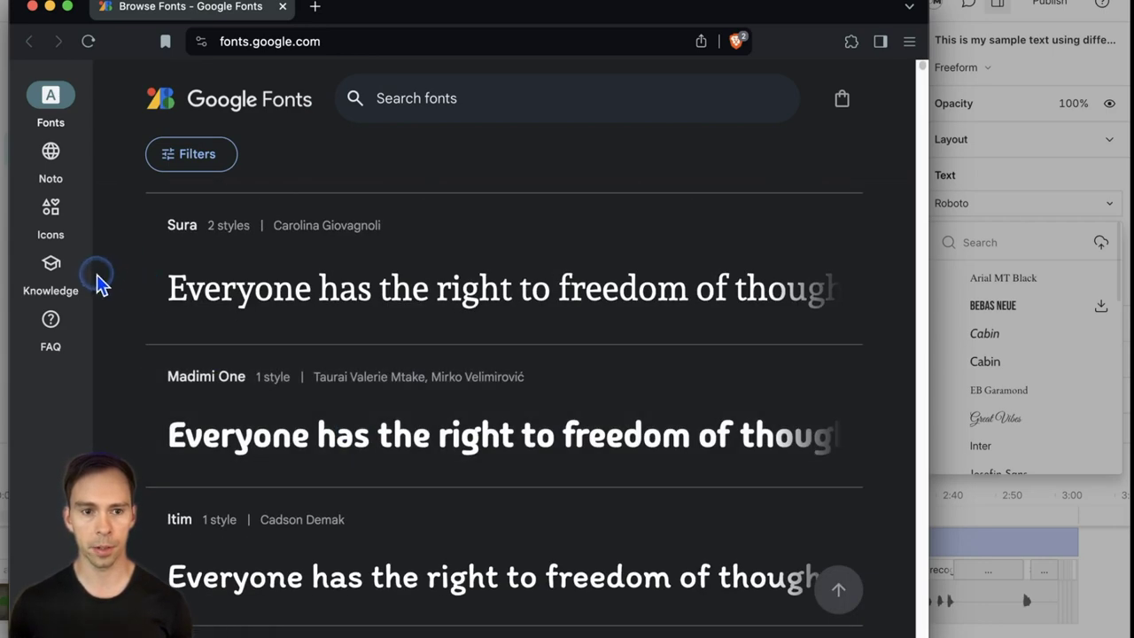
scroll(461, 463, down, 10)
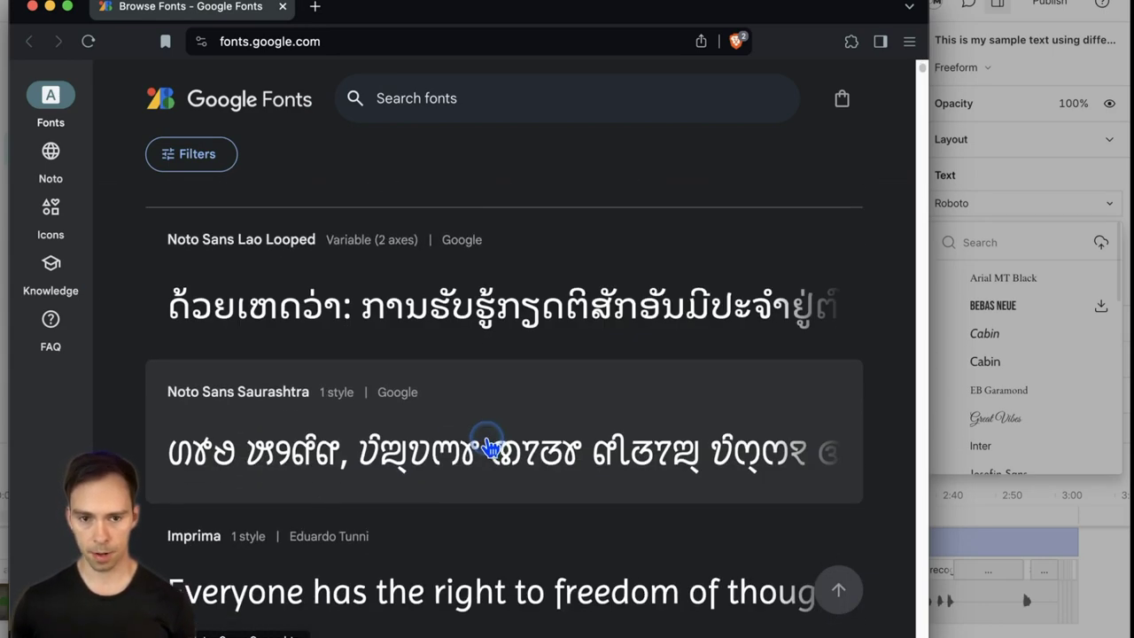
scroll(487, 449, up, 12)
scroll(476, 452, down, 9)
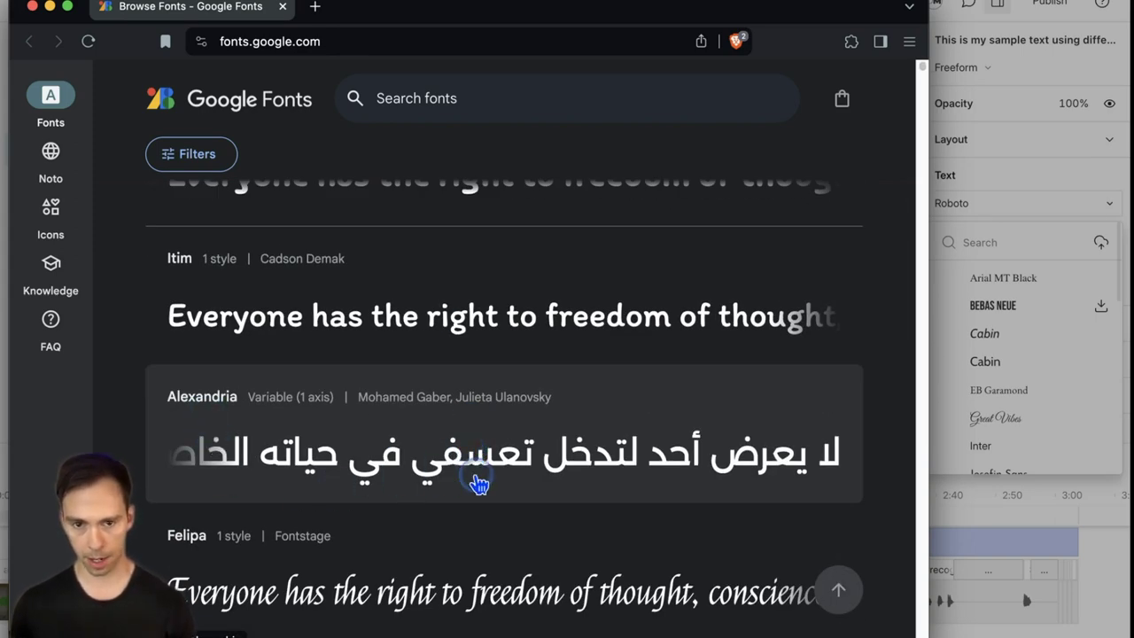
scroll(223, 453, down, 16)
scroll(430, 458, up, 3)
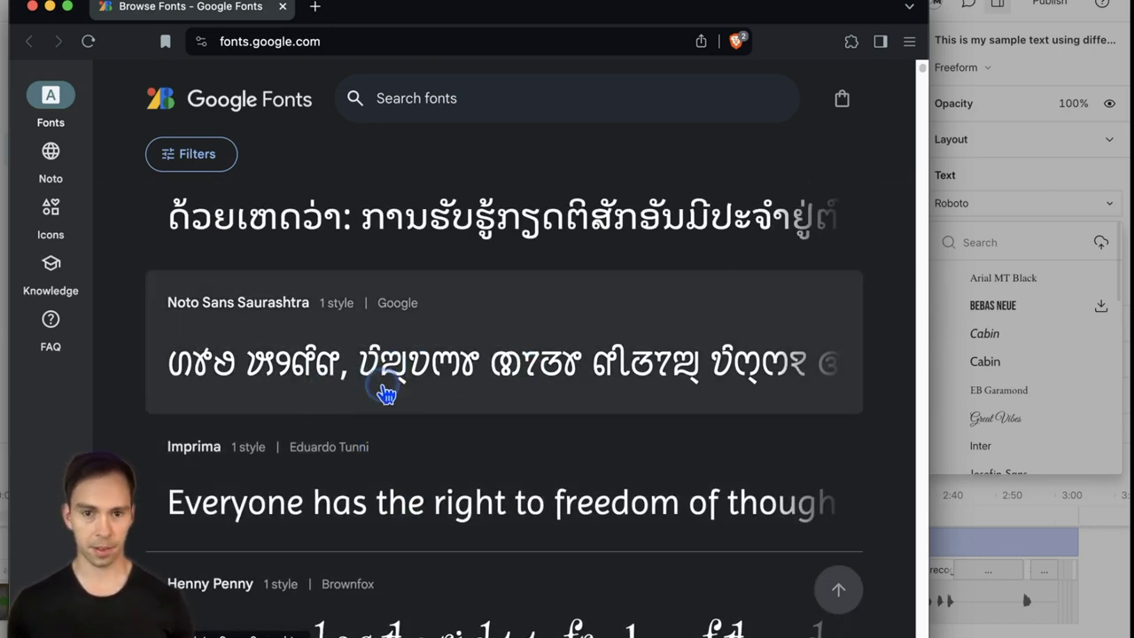
scroll(407, 392, down, 6)
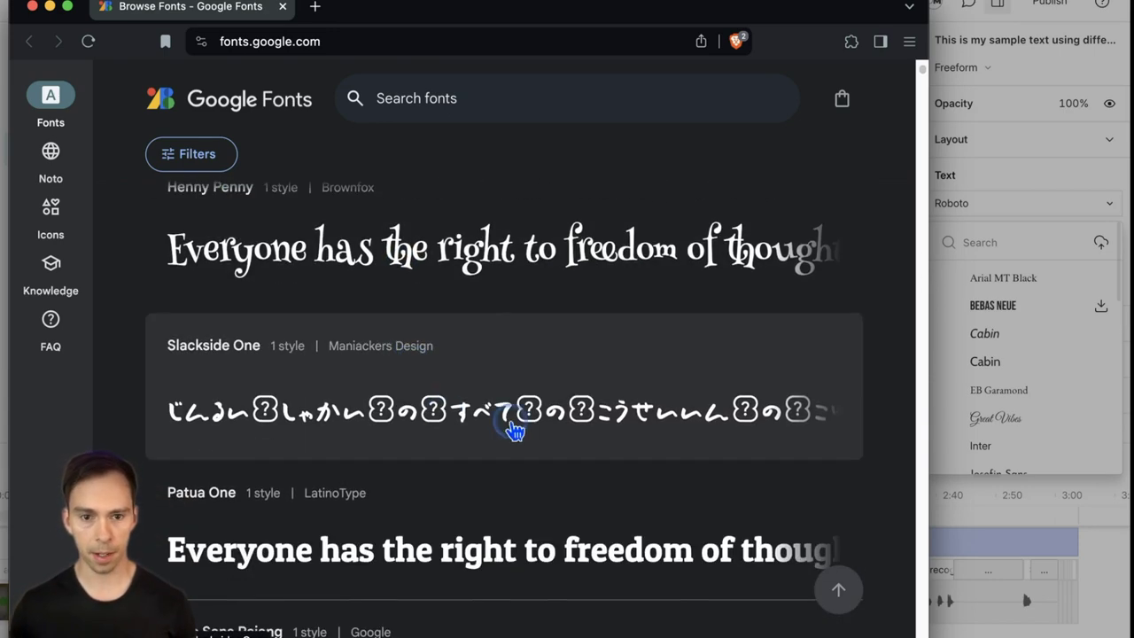
scroll(464, 452, down, 5)
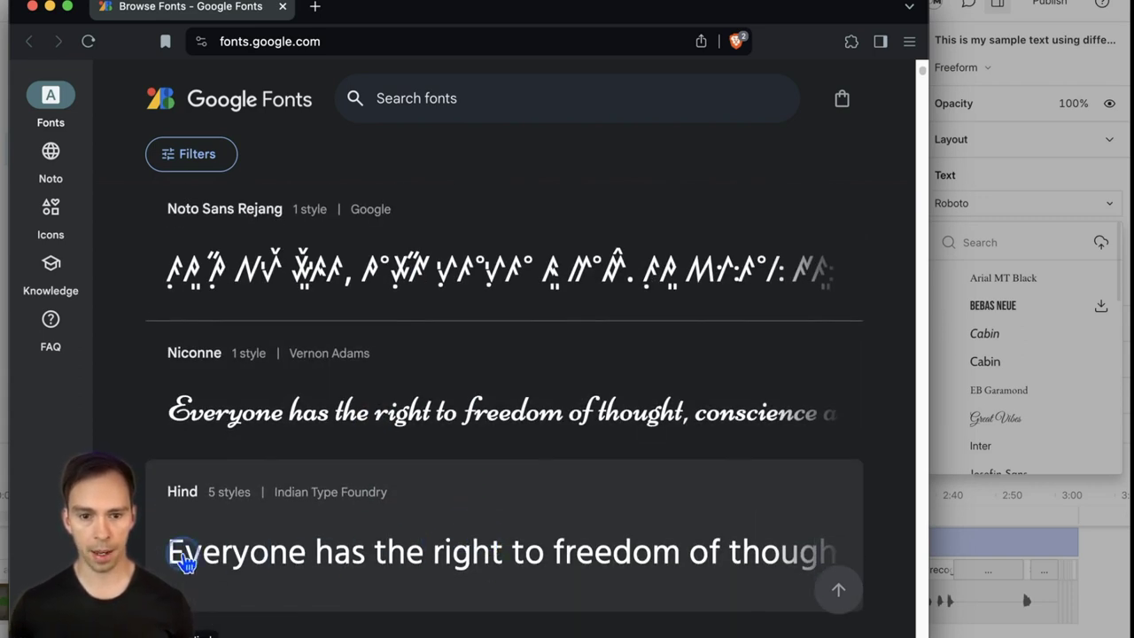
- Open Hind's specimen page and look through its weights from Light 300 to Bold 700
click(444, 558)
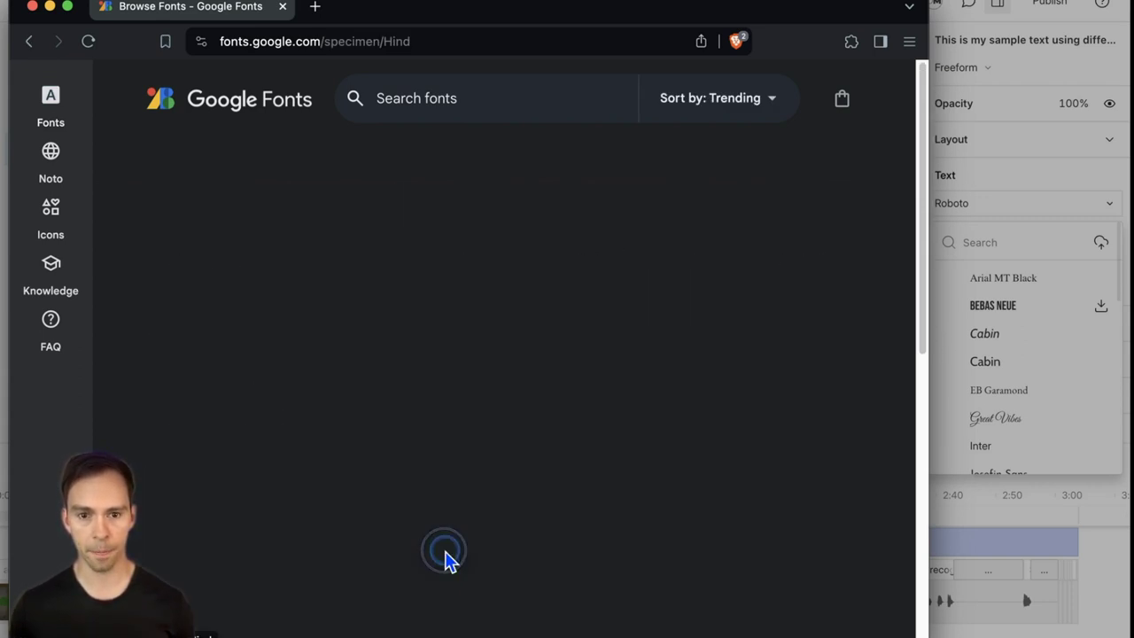
scroll(557, 443, down, 4)
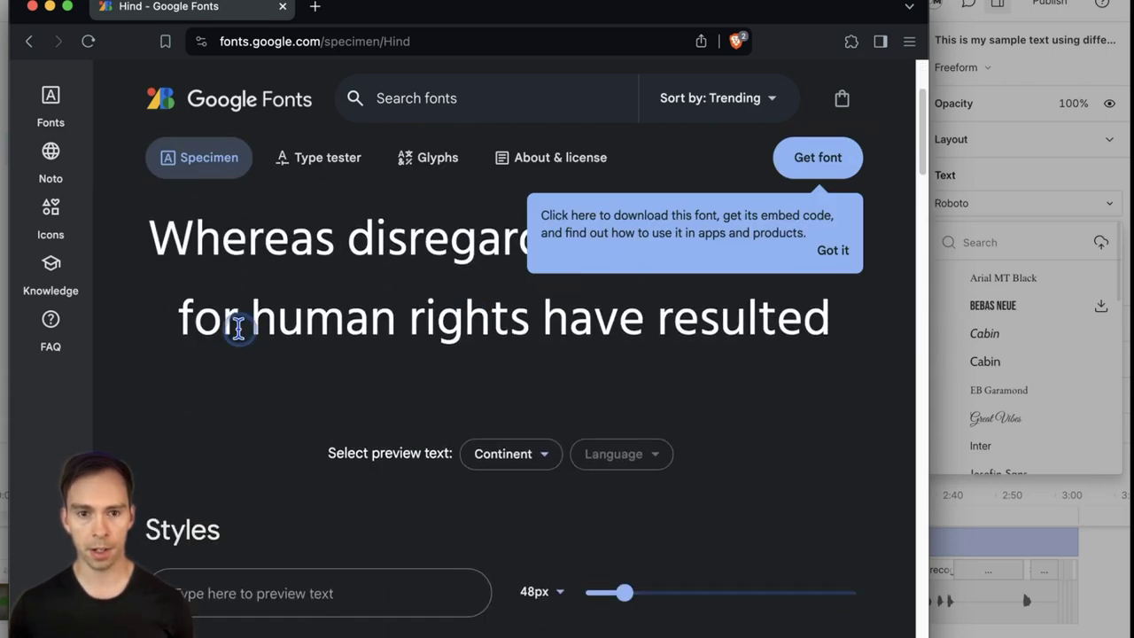
scroll(418, 440, down, 7)
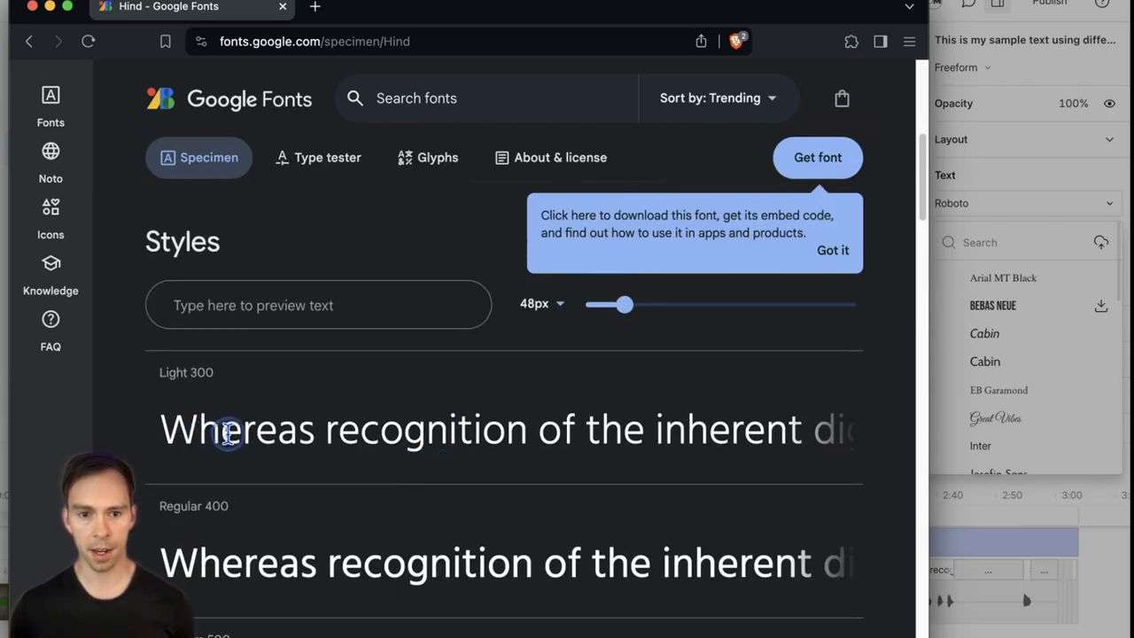
drag(144, 367, 222, 380)
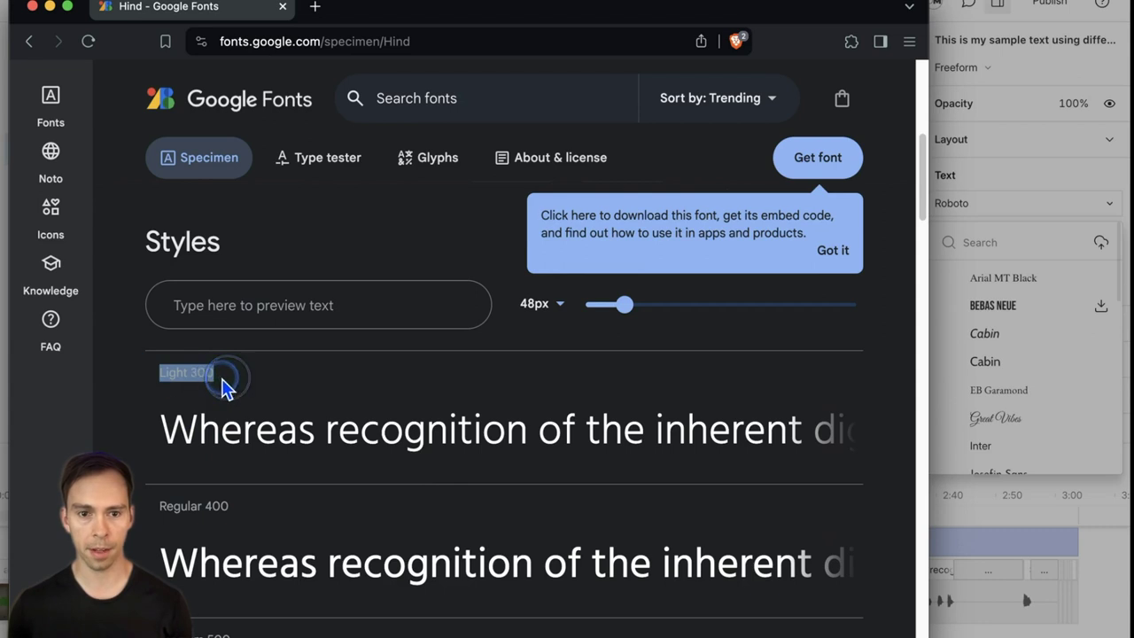
click(204, 372)
scroll(328, 438, down, 10)
scroll(352, 503, down, 3)
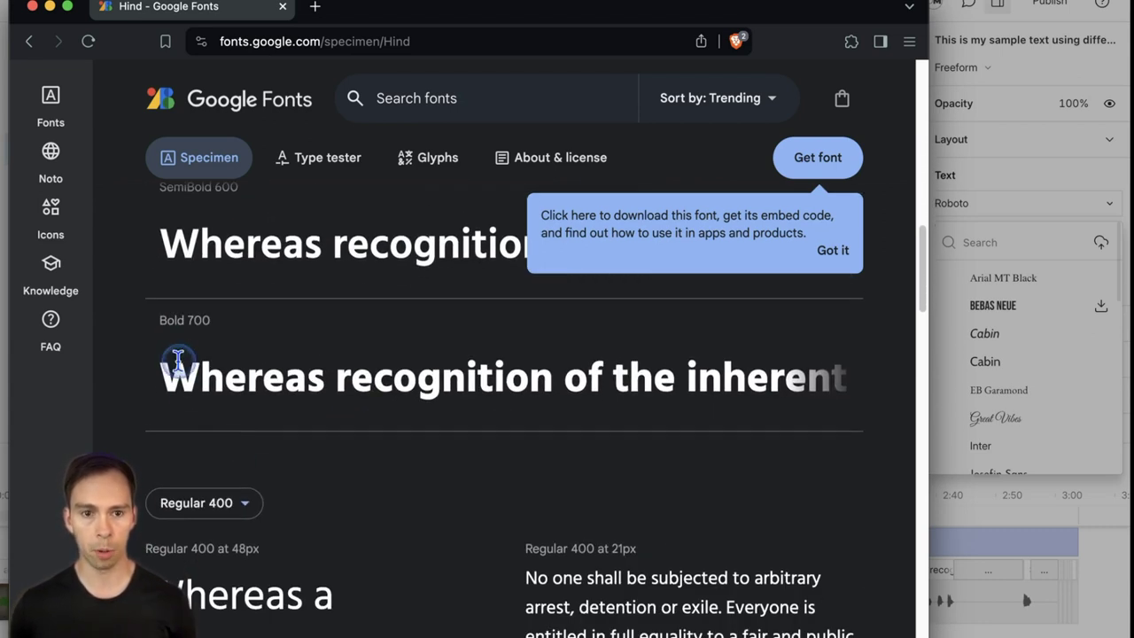
drag(198, 379, 625, 373)
click(408, 328)
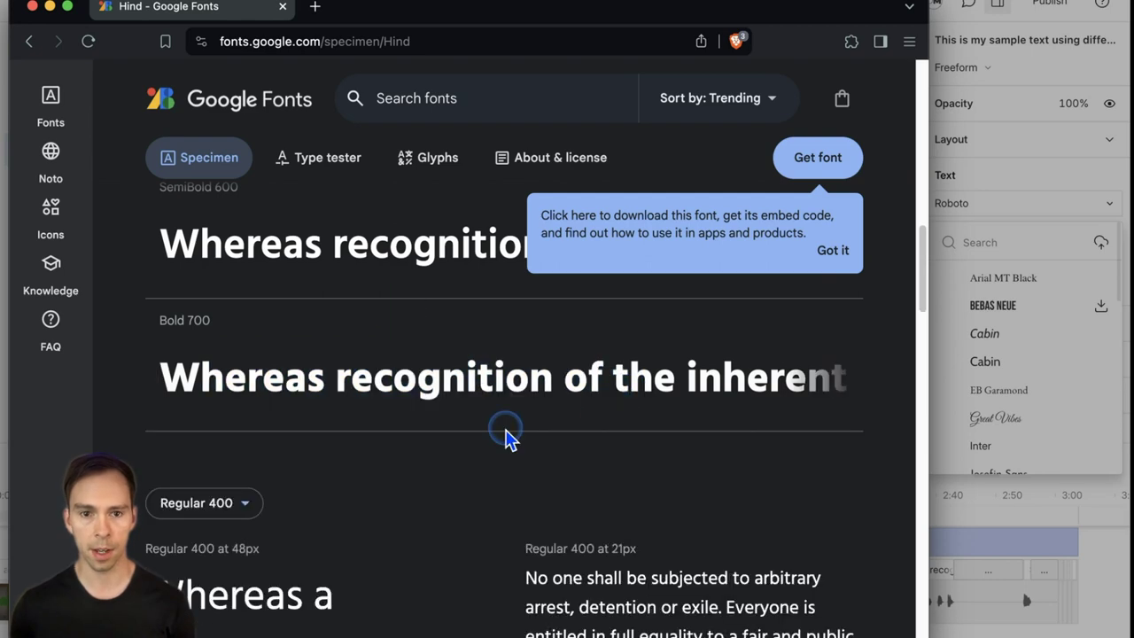
scroll(506, 438, up, 13)
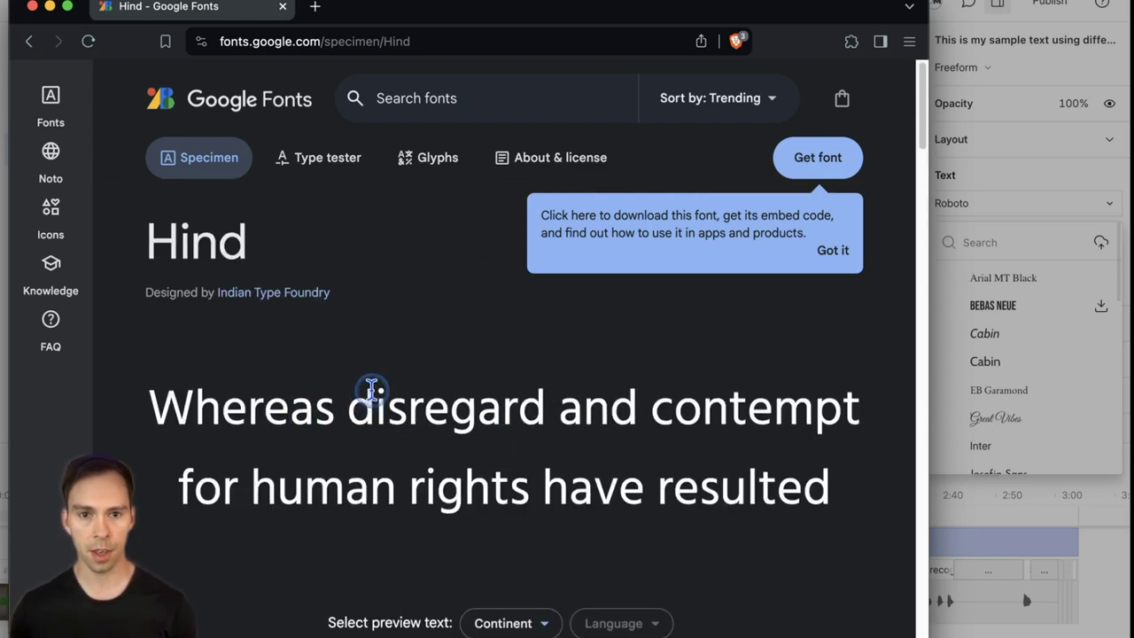
scroll(420, 390, down, 5)
scroll(412, 443, down, 1)
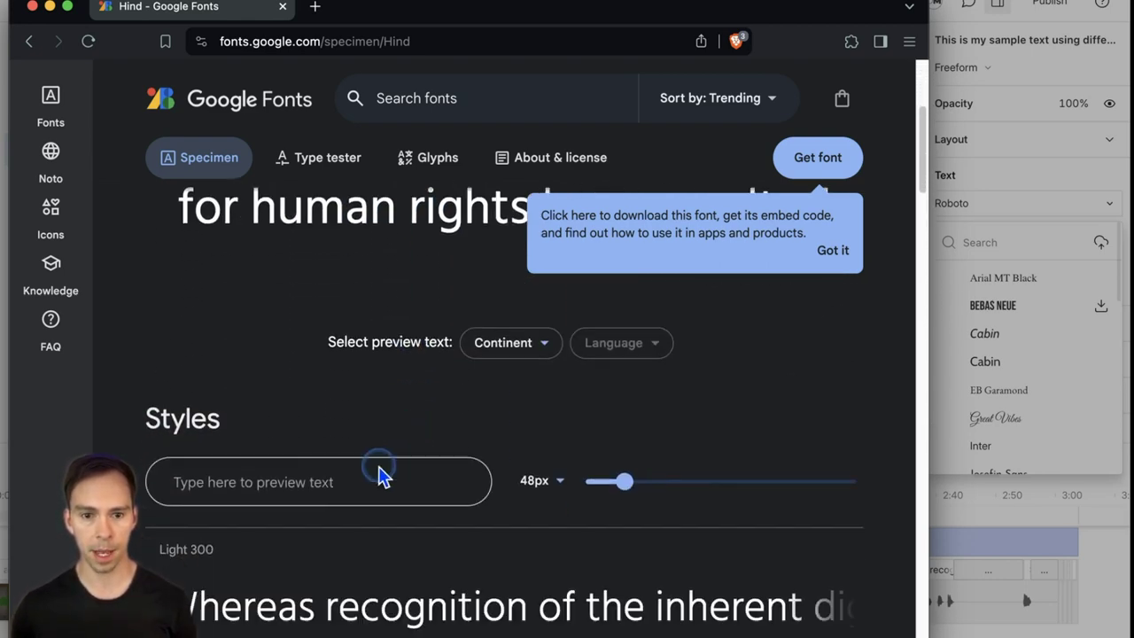
- Preview 'Test font' across Hind's weights and dismiss the Get font tip
click(394, 471)
text(Test font)
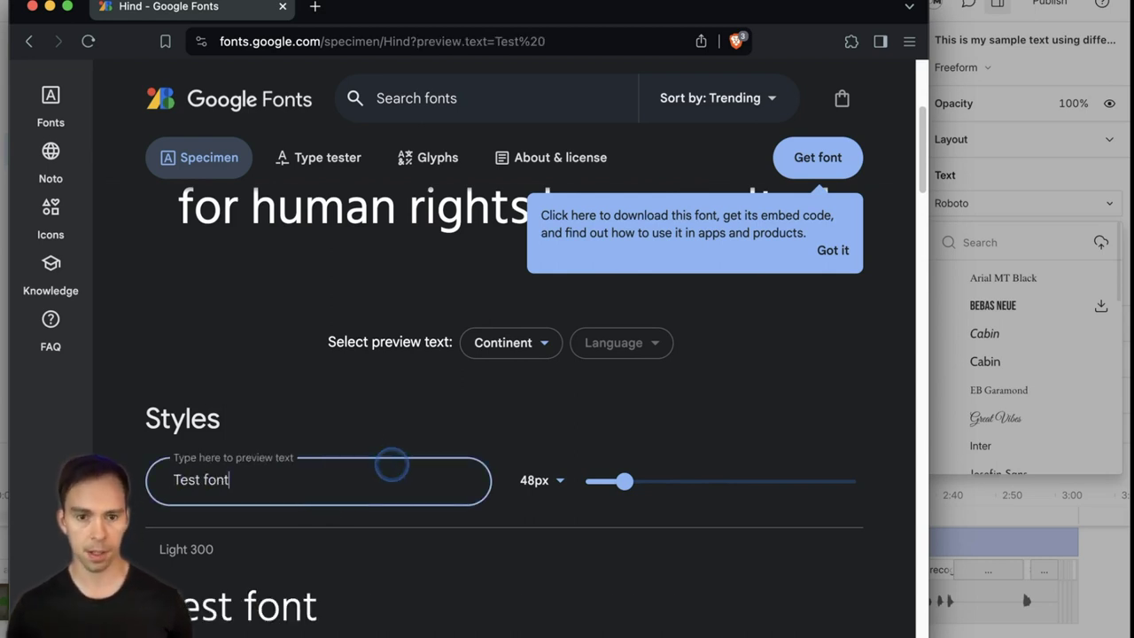
scroll(381, 468, down, 3)
scroll(177, 567, down, 3)
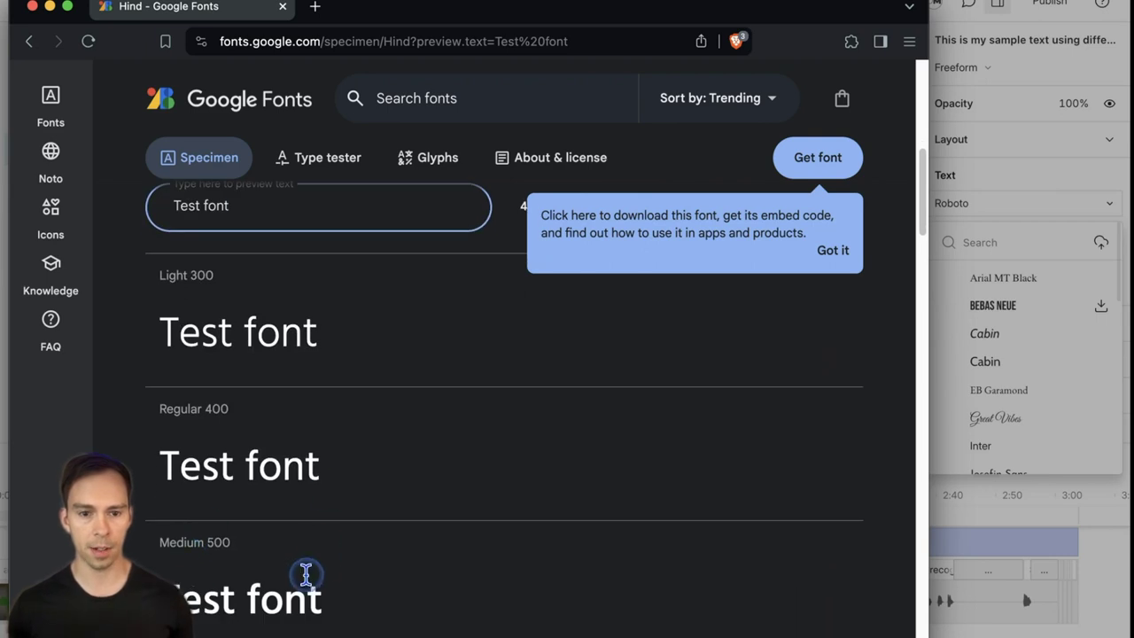
scroll(301, 576, down, 5)
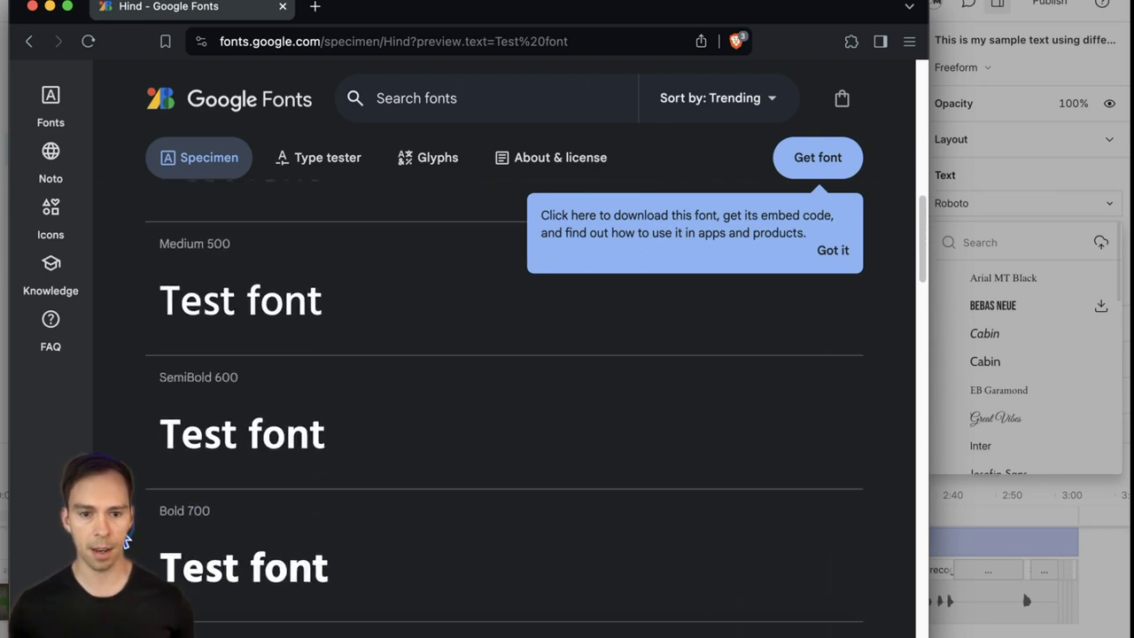
click(836, 254)
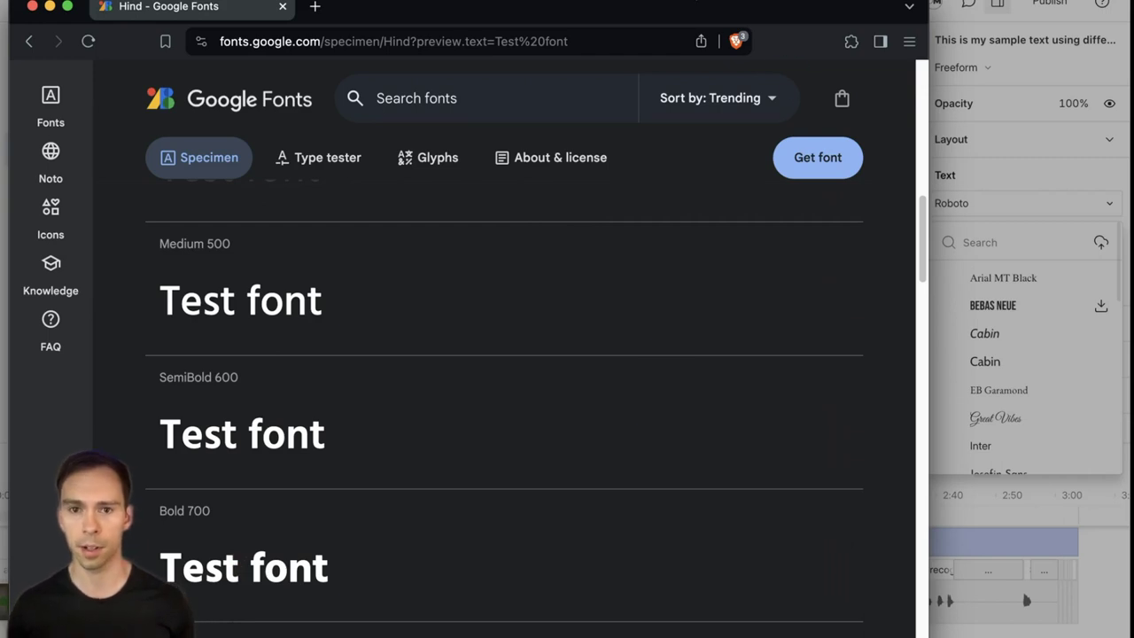
- Move the browser aside to check Descript's add-fonts dialog, then return to the browser
drag(693, 7, 663, 84)
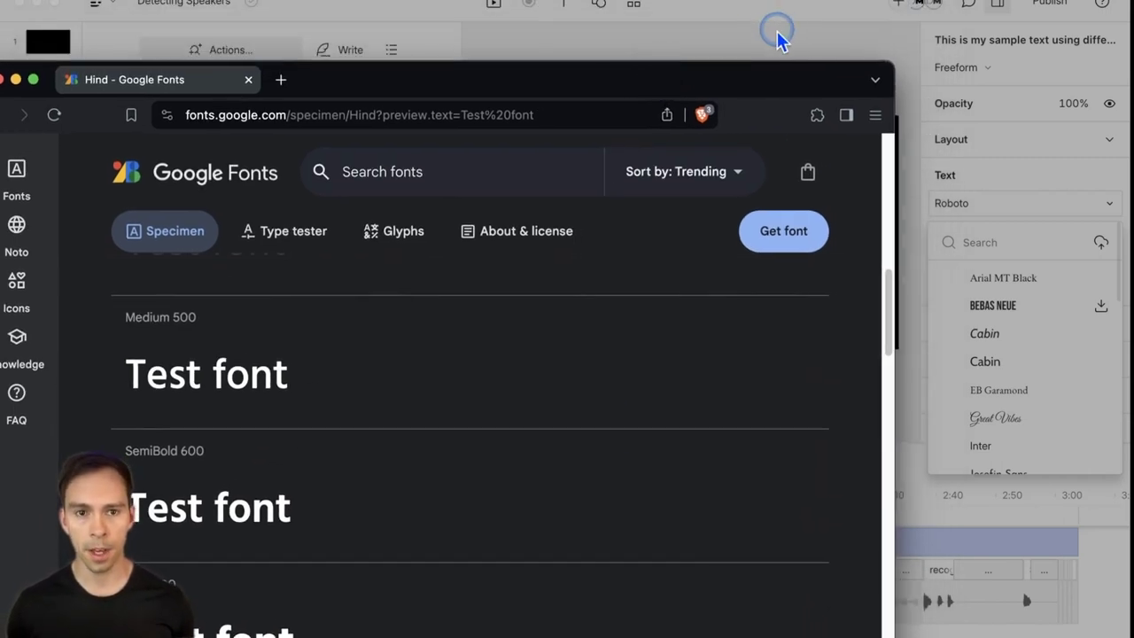
drag(733, 84, 779, 65)
click(715, 18)
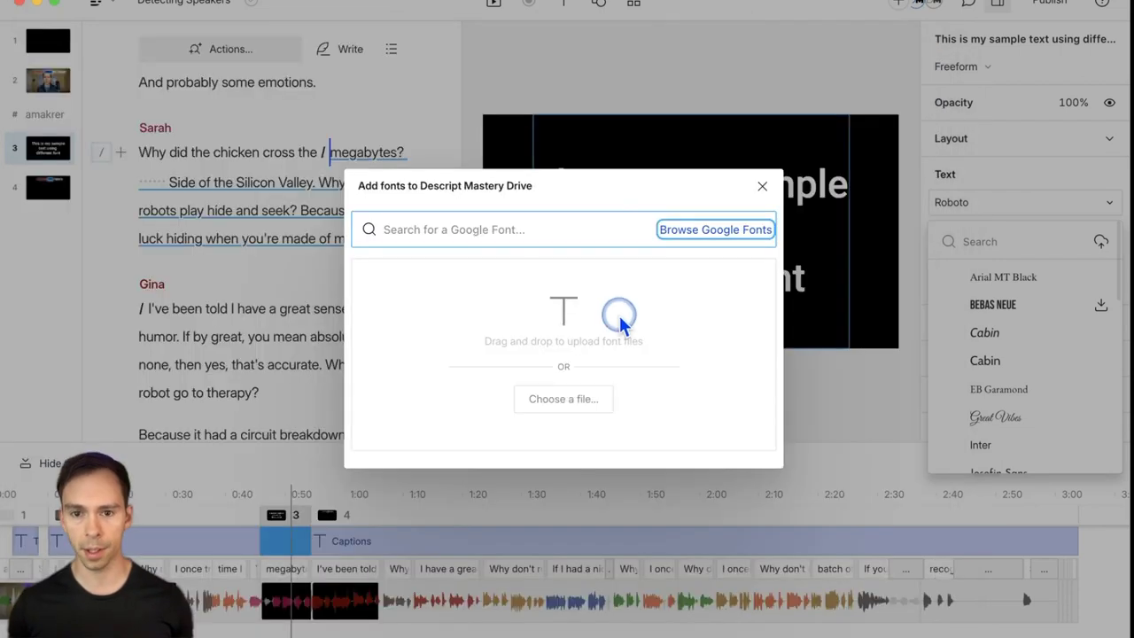
click(614, 329)
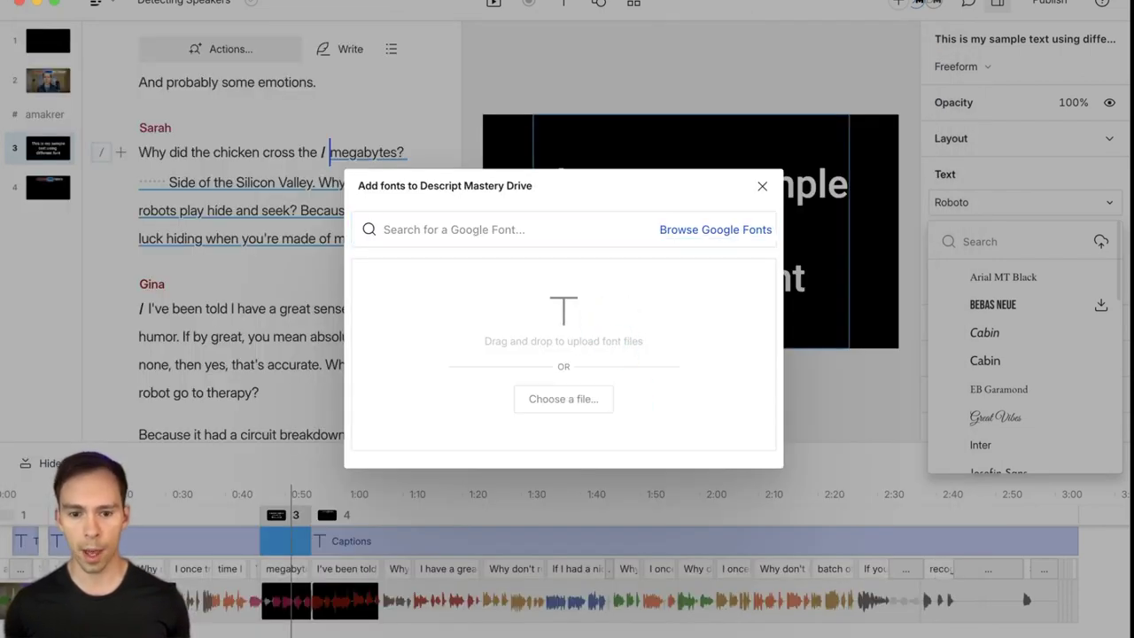
key(super+Tab)
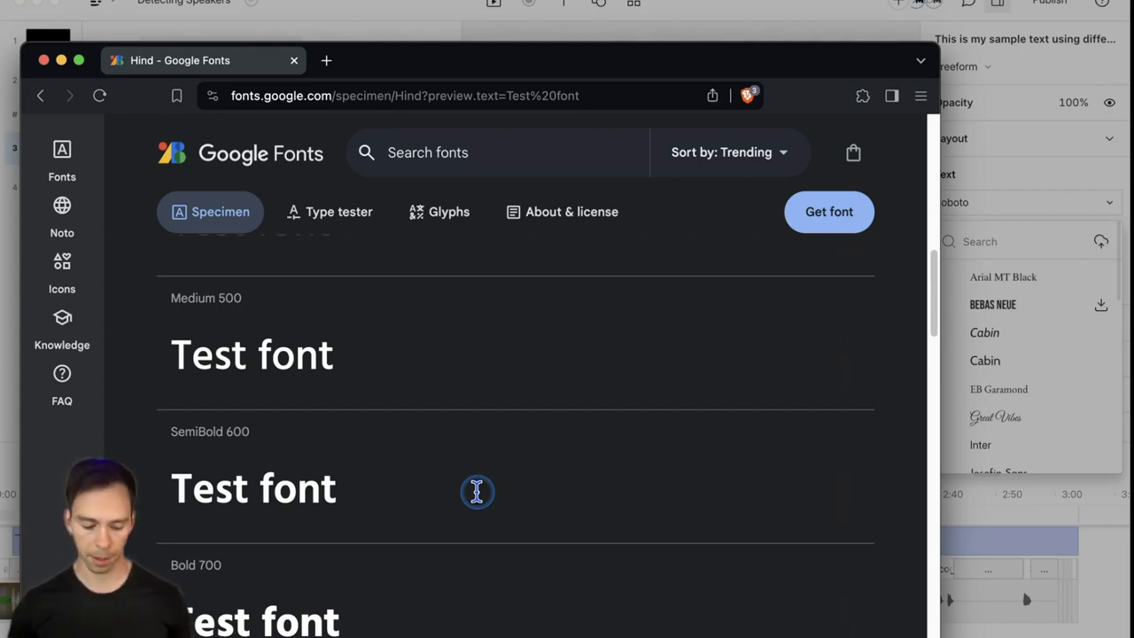
scroll(476, 492, up, 10)
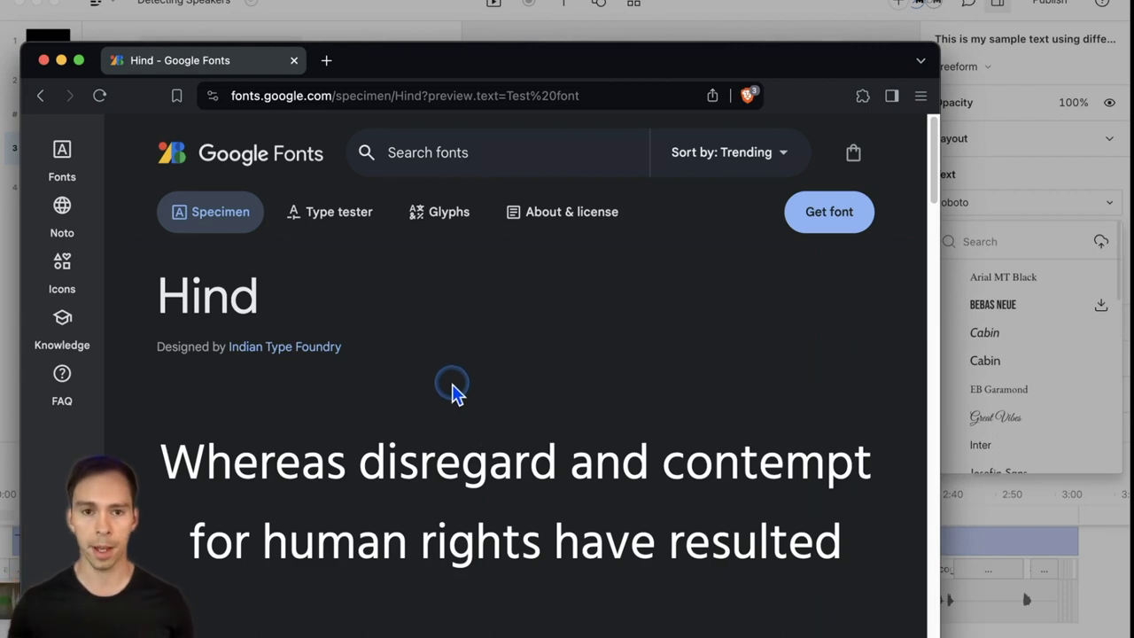
drag(403, 70, 416, 34)
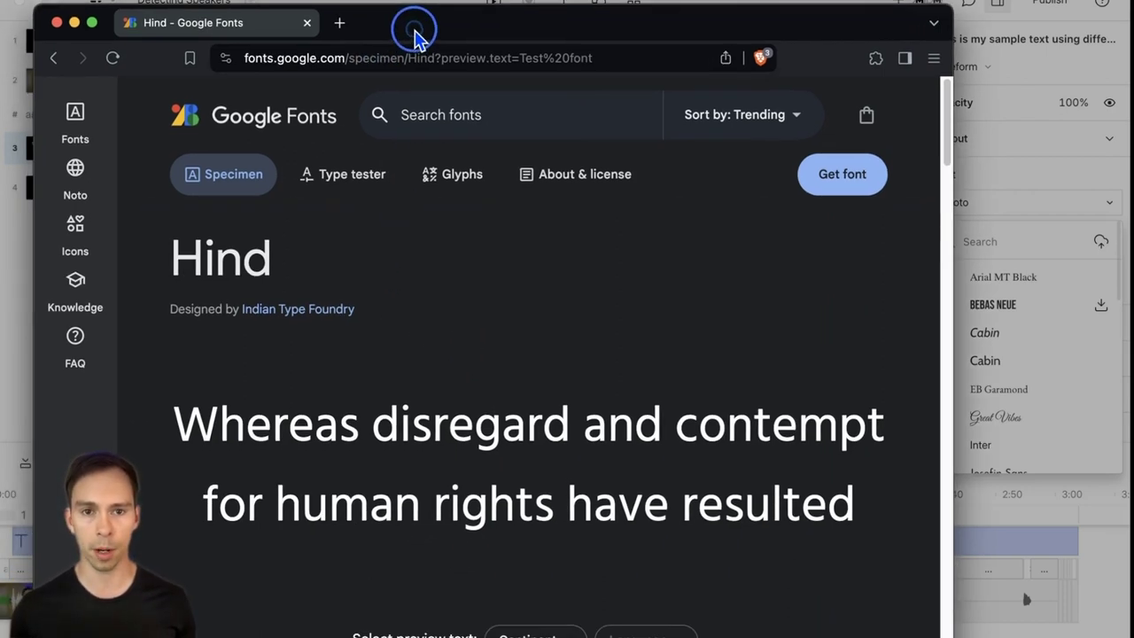
- In a new tab, search 'bold font' and open The Bold Font page on dafont.com
click(340, 23)
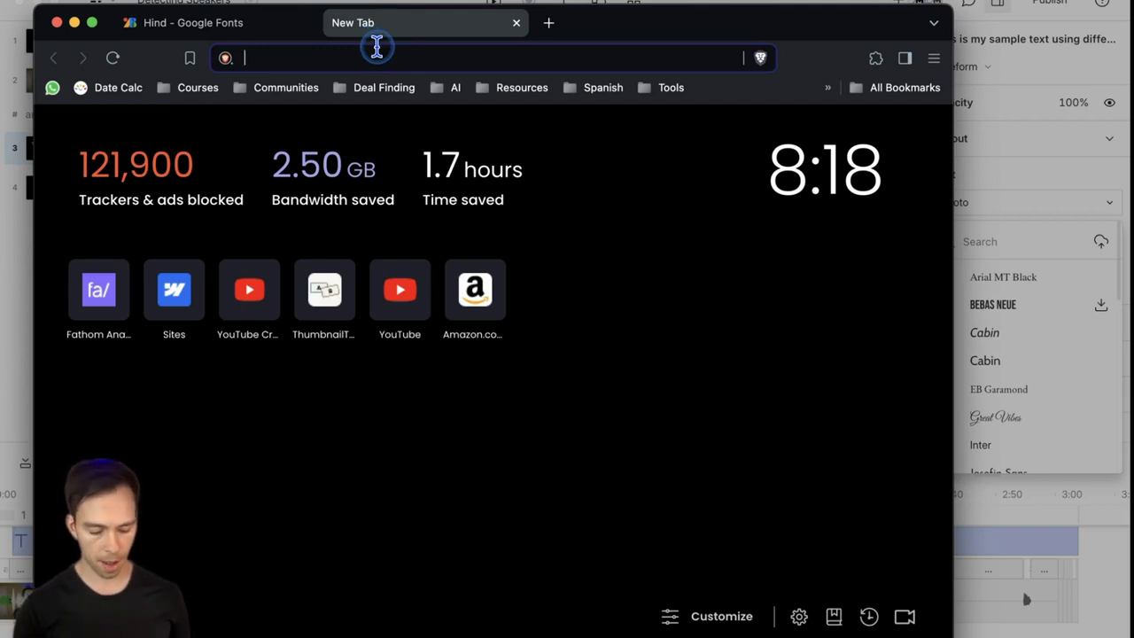
text(bold font)
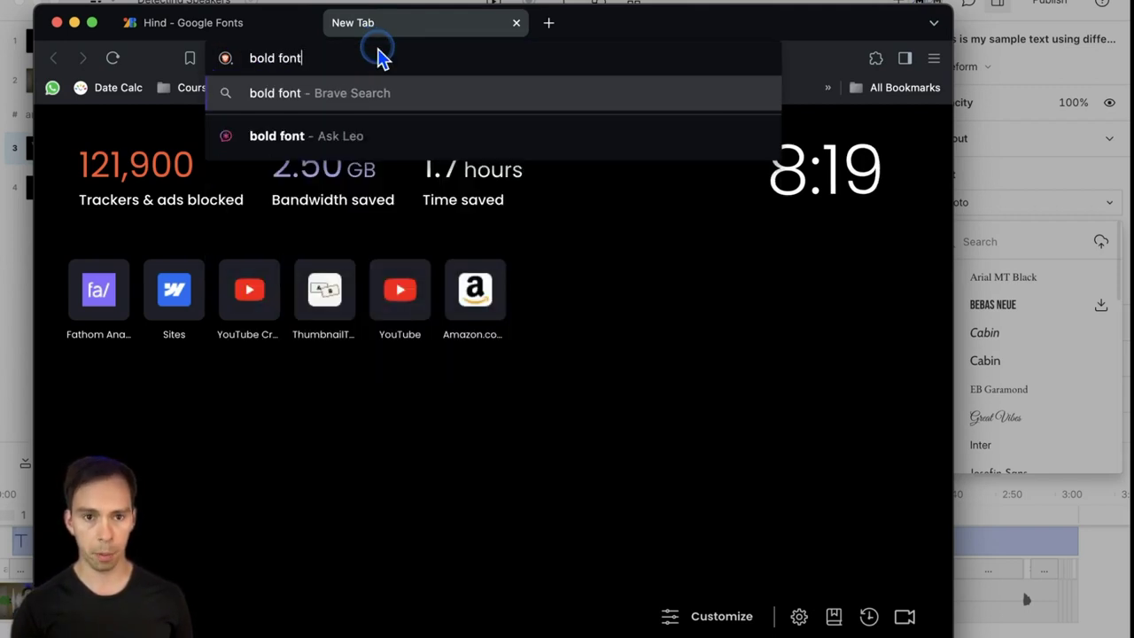
key(Return)
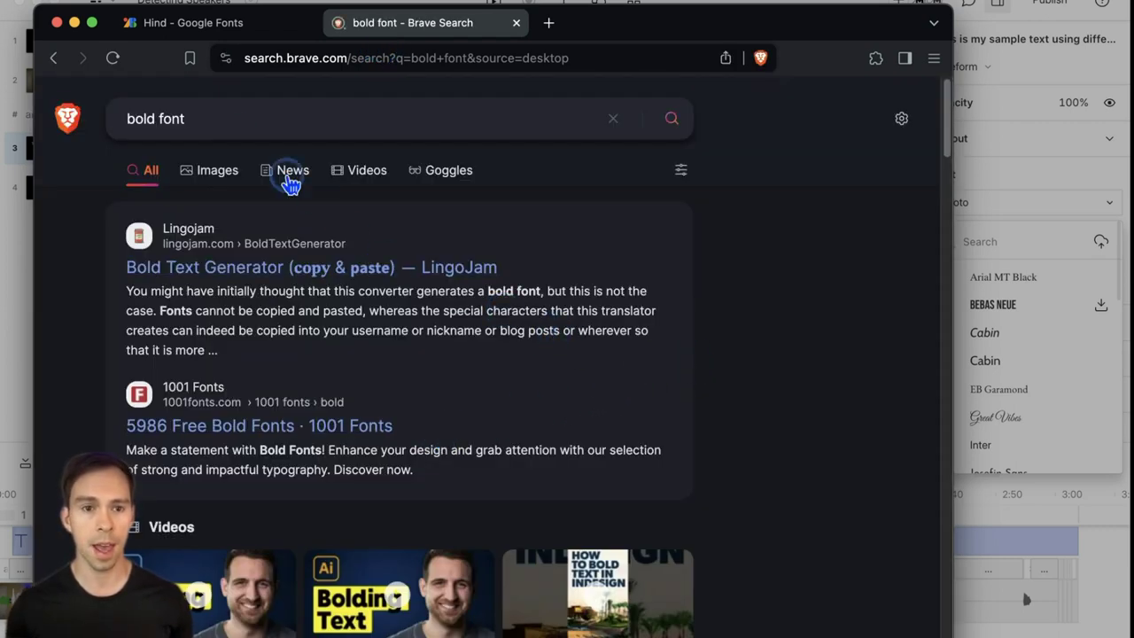
scroll(304, 430, down, 10)
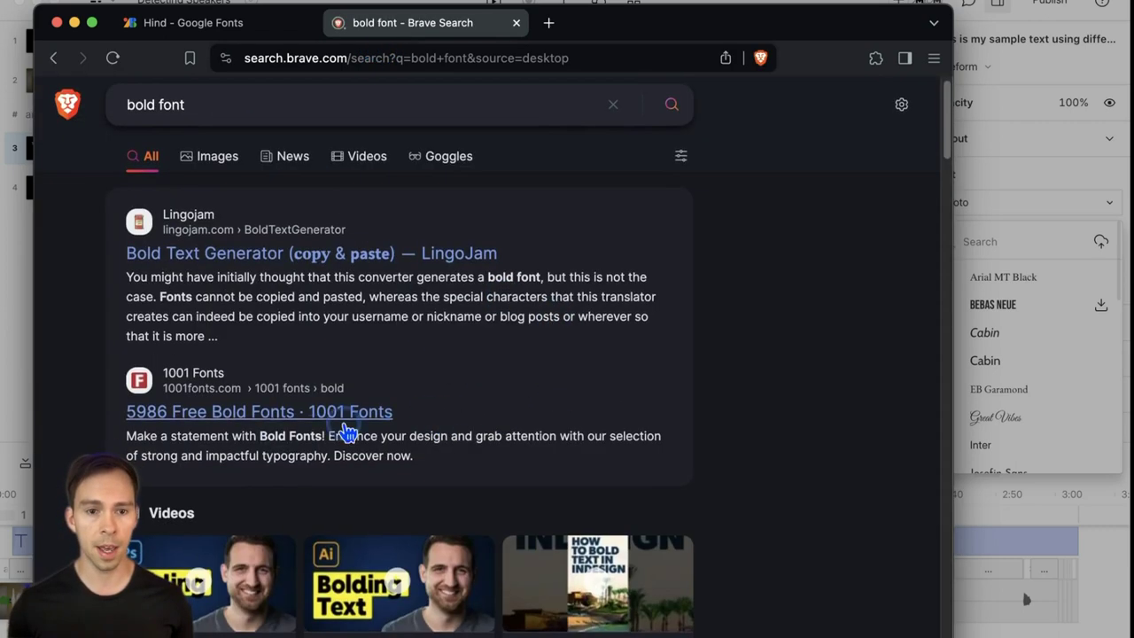
click(239, 481)
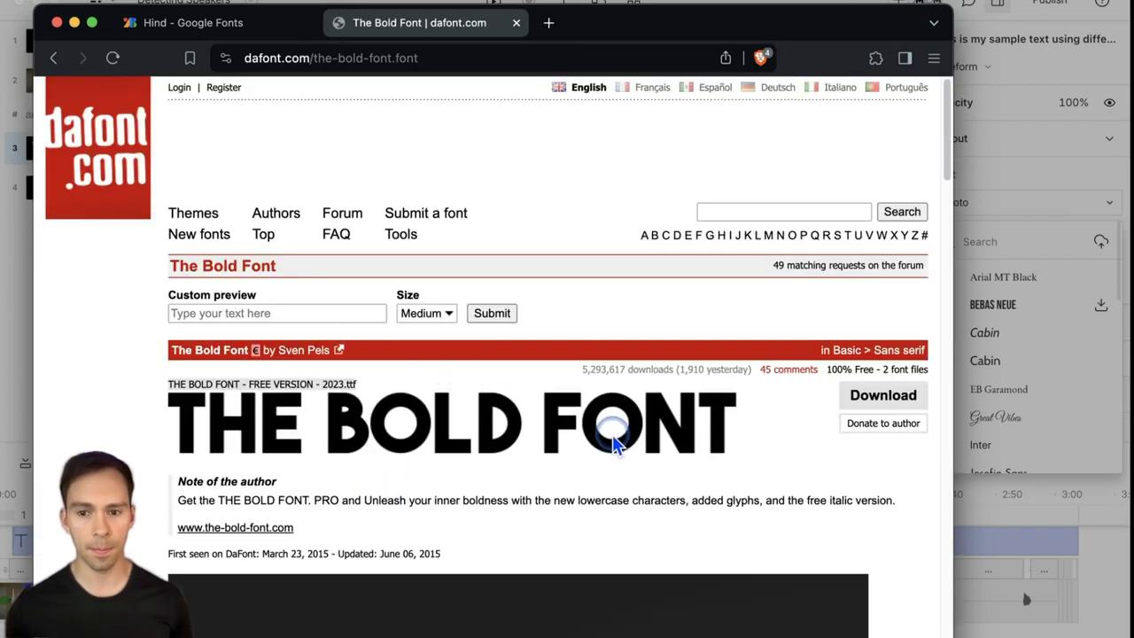
- Review The Bold Font page on dafont.com, then hide the browser to return to Descript
scroll(611, 438, down, 3)
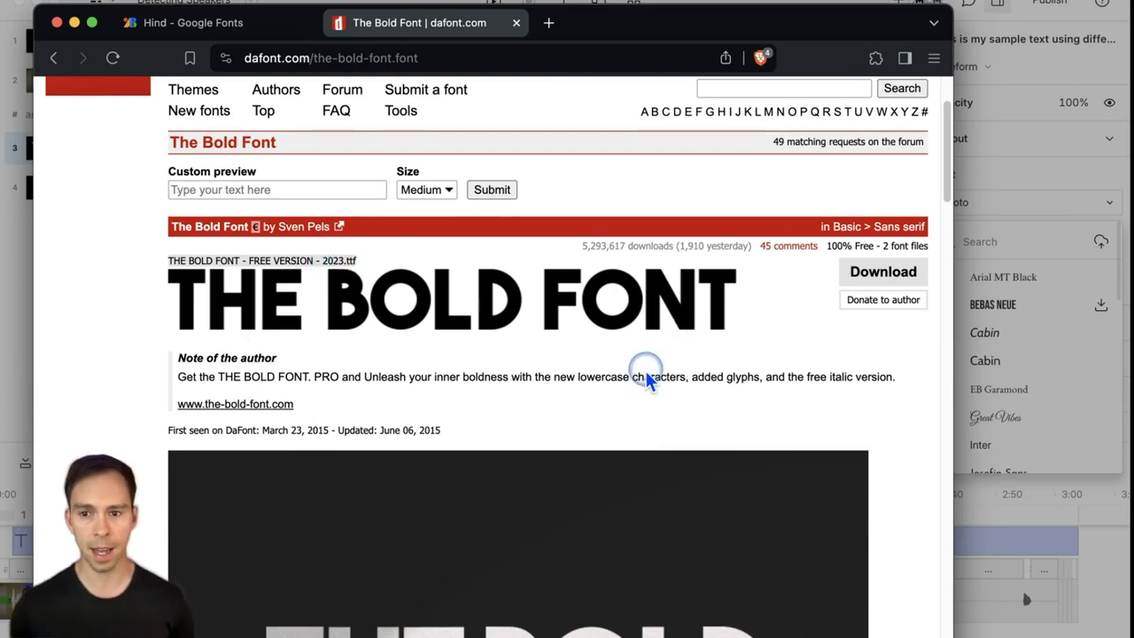
scroll(496, 417, down, 10)
scroll(514, 421, up, 12)
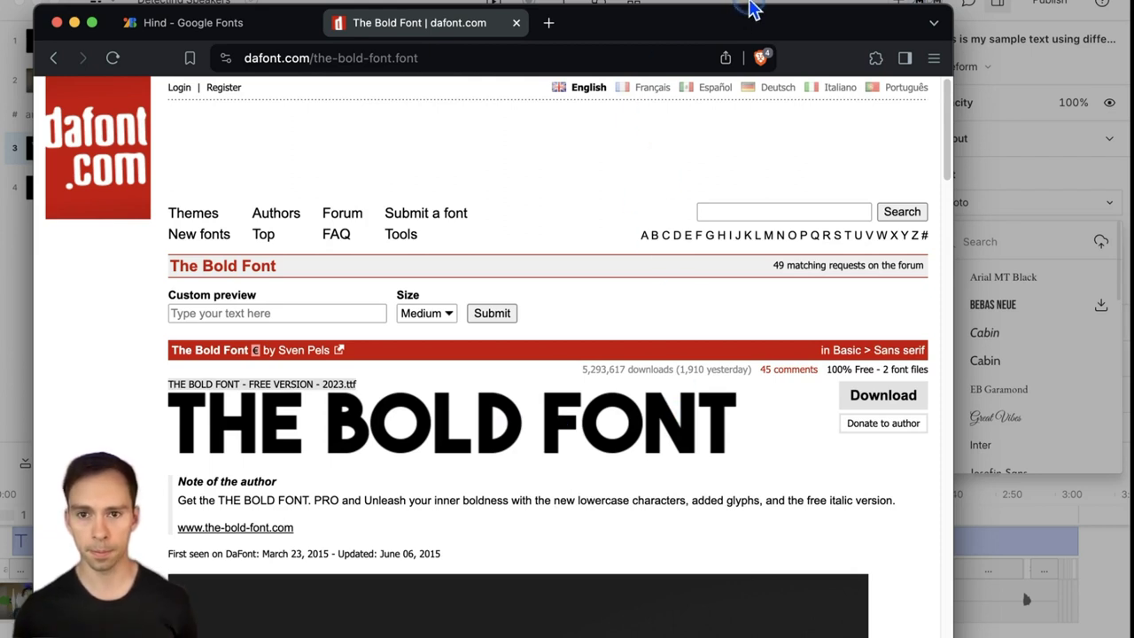
key(super+Tab)
click(671, 193)
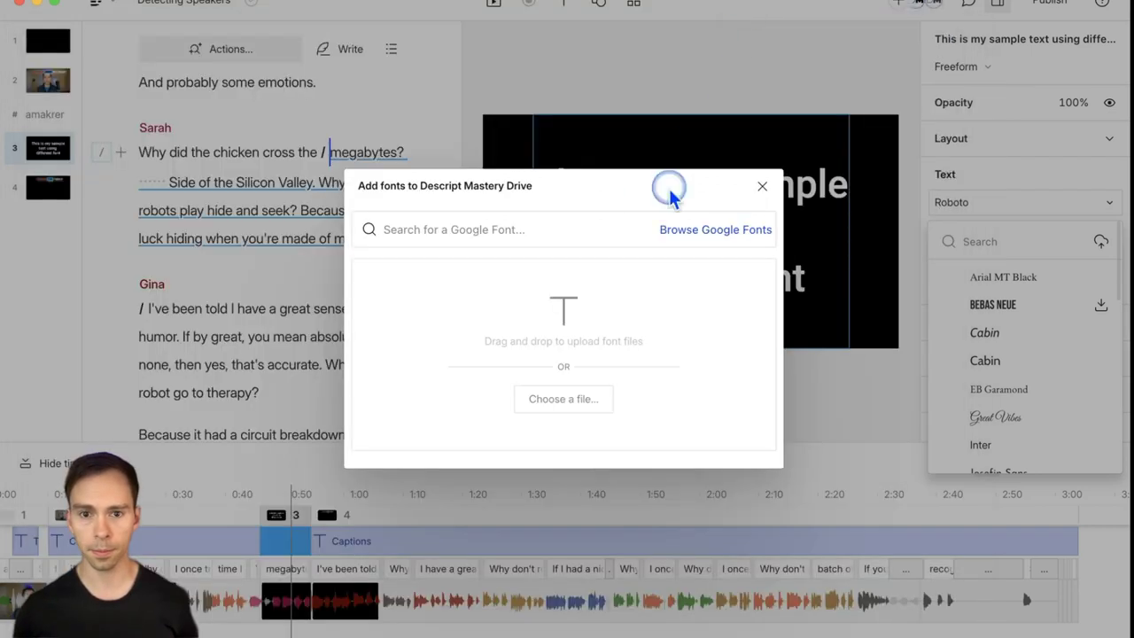
- Close the add-fonts dialog, apply THE BOLD FONT to the sample text, and keep it centred
click(761, 187)
scroll(1028, 350, down, 10)
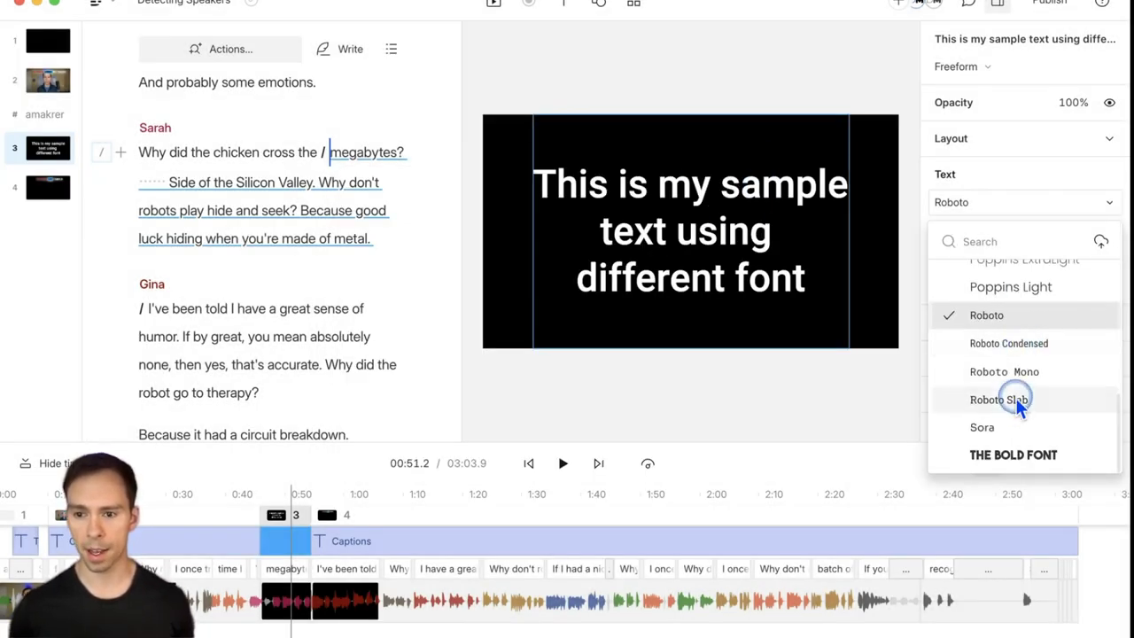
click(1019, 456)
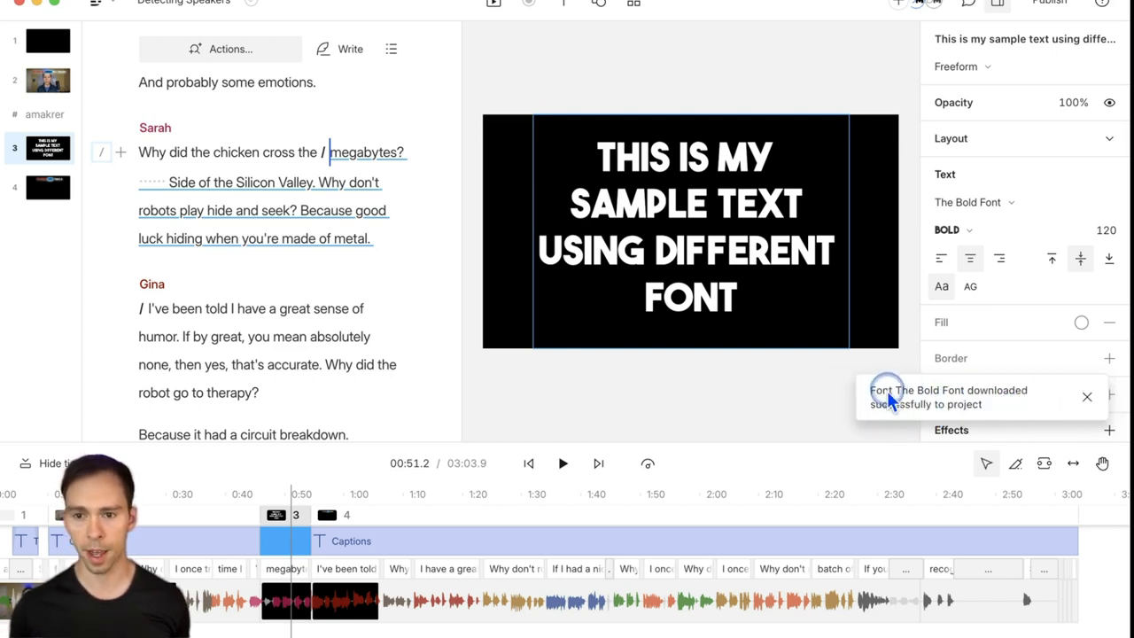
click(1084, 398)
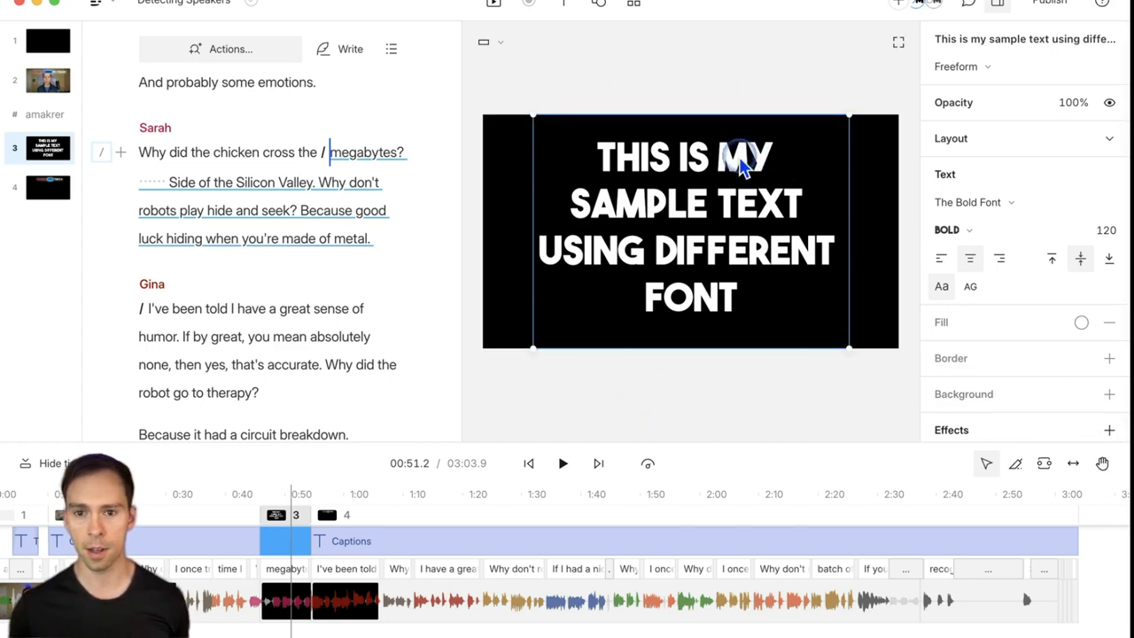
scroll(1045, 336, down, 1)
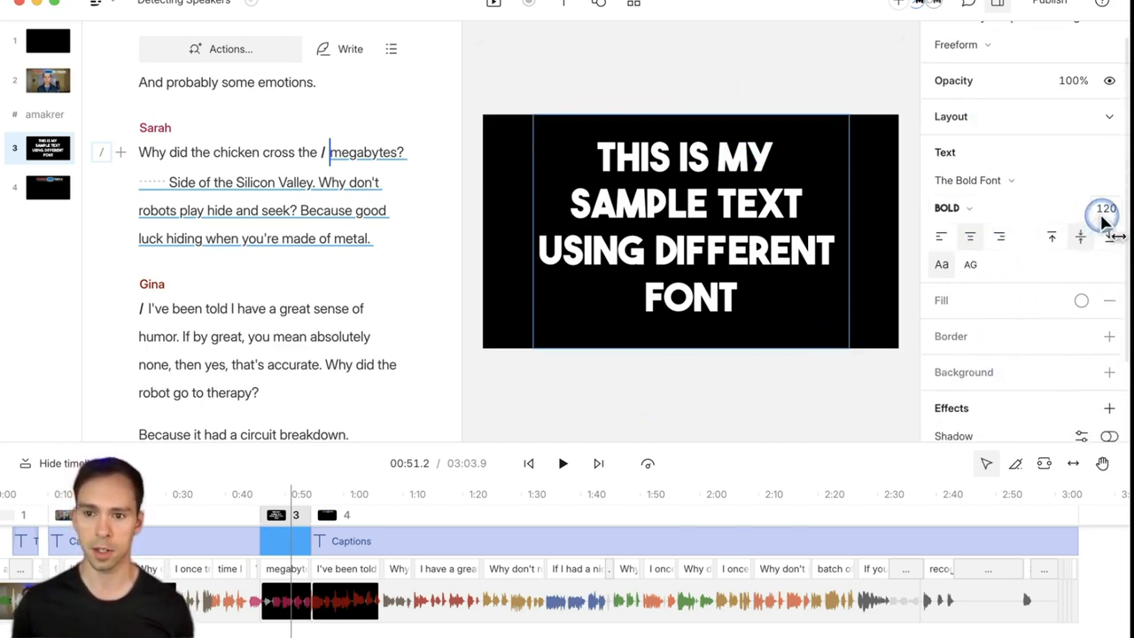
click(940, 236)
click(970, 239)
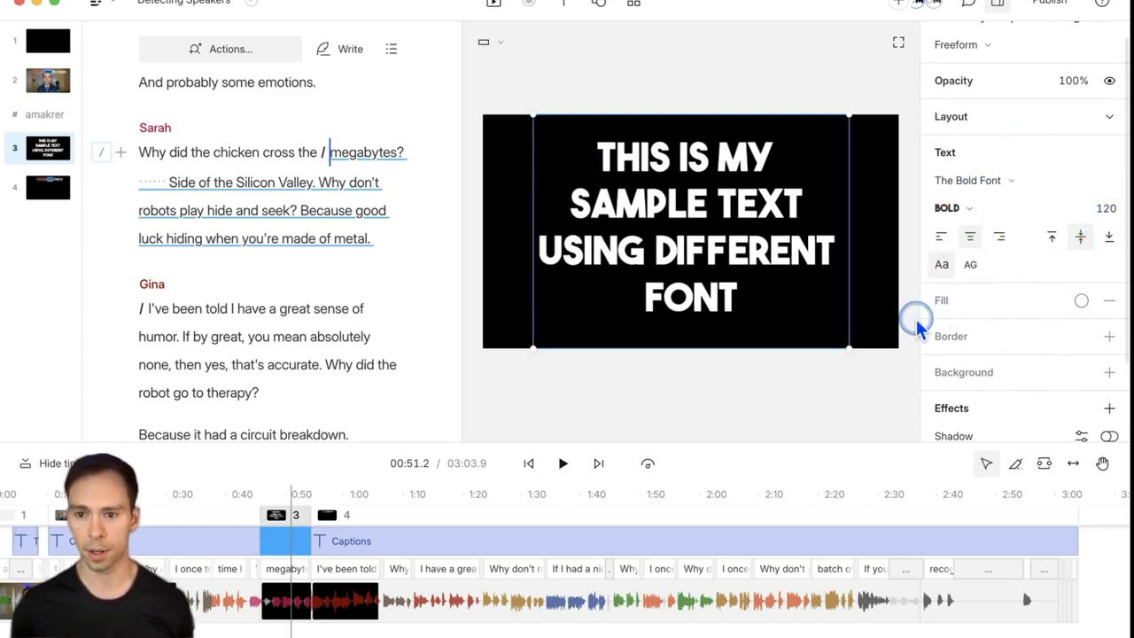